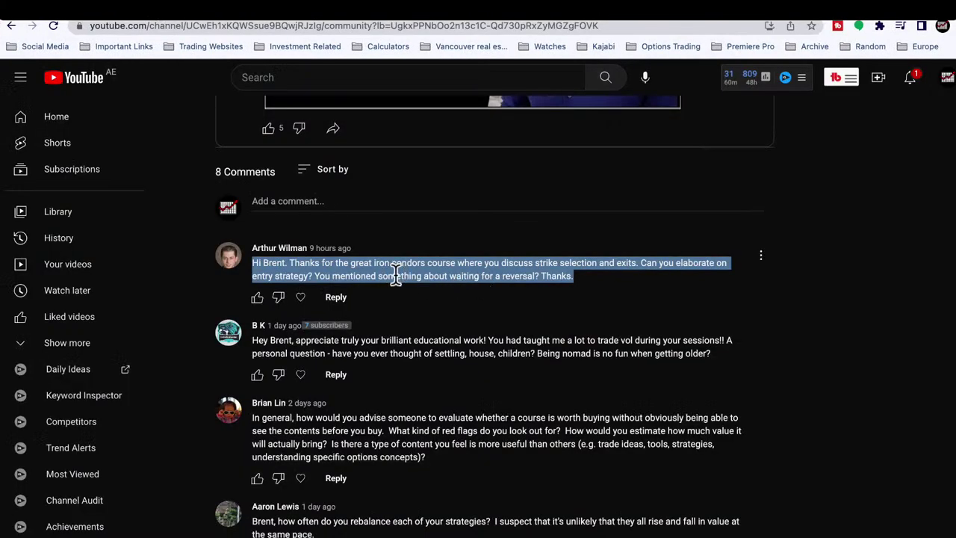
Switch to thinkorswim and plot SPY's 17 MAR 23 long 365 put, short 370 put and short 430 call on the risk profile
{"action": "left_click", "coordinate": [381, 274]}
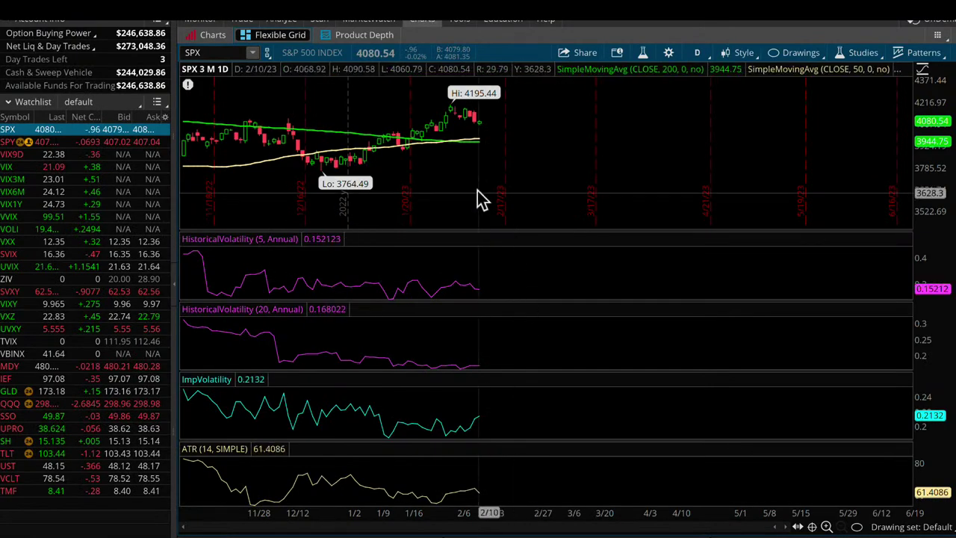
{"action": "left_click", "coordinate": [213, 36]}
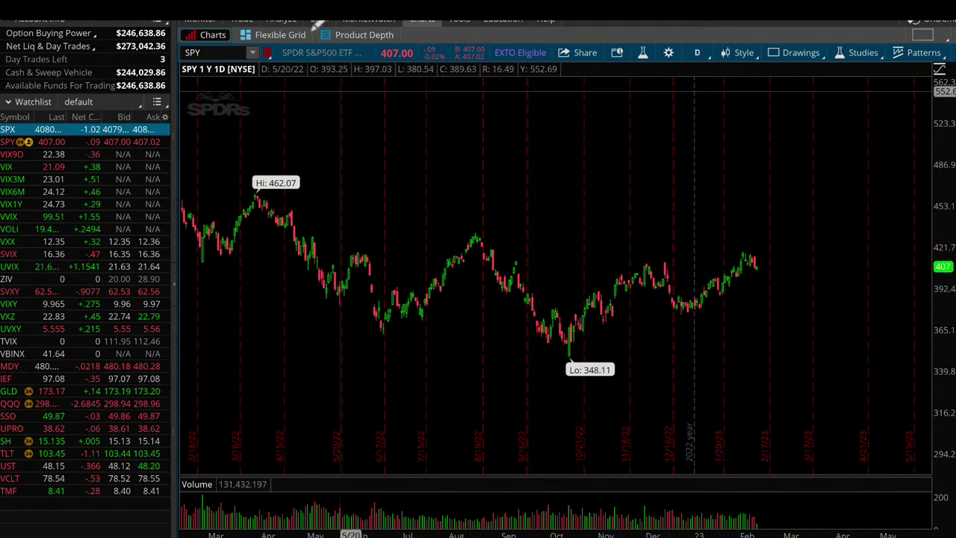
{"action": "left_click", "coordinate": [282, 20]}
{"action": "left_click", "coordinate": [315, 37]}
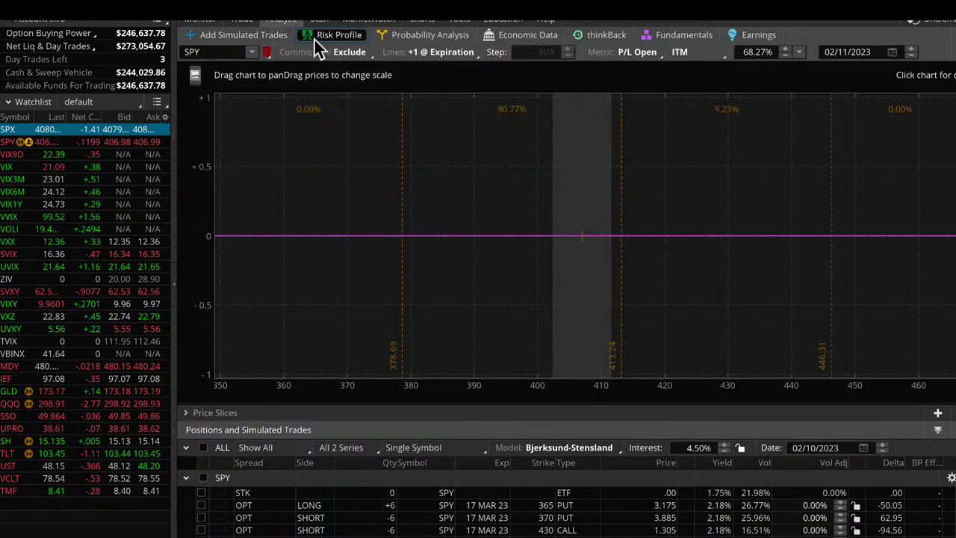
{"action": "left_click", "coordinate": [201, 506]}
{"action": "left_click", "coordinate": [201, 517]}
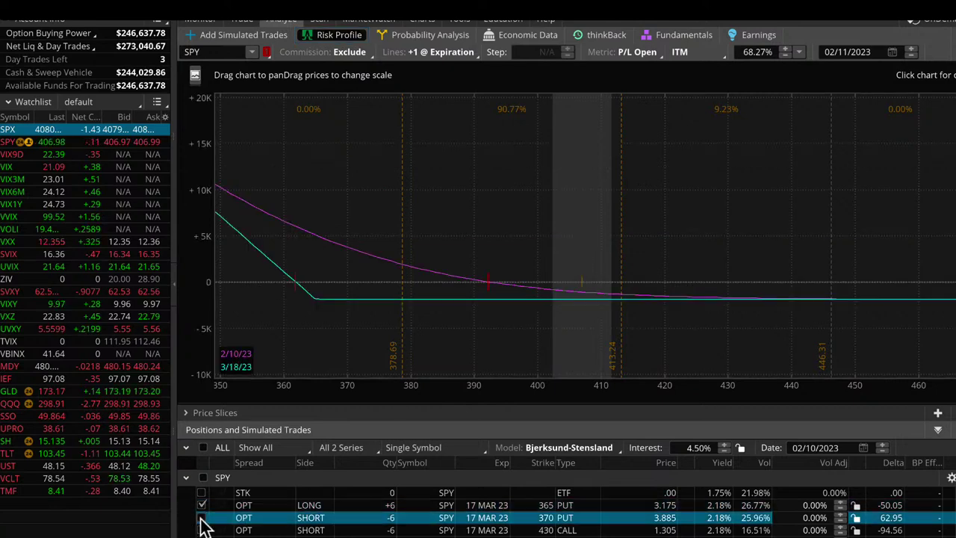
{"action": "left_click", "coordinate": [201, 530]}
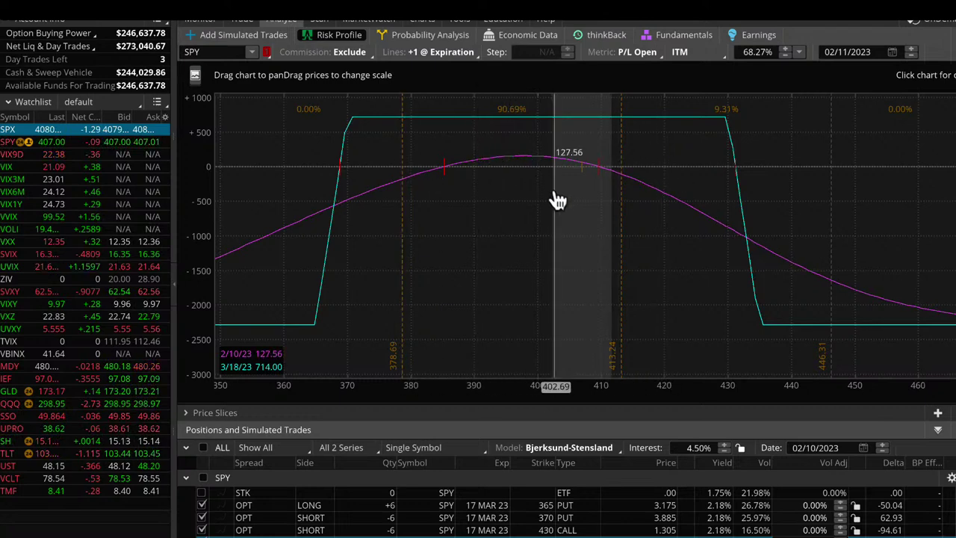
Draw a rectangle on the SPY daily chart around the rally from 7/27/22 to about 8/16/22, spanning about 432 to 397
{"action": "left_click", "coordinate": [420, 19]}
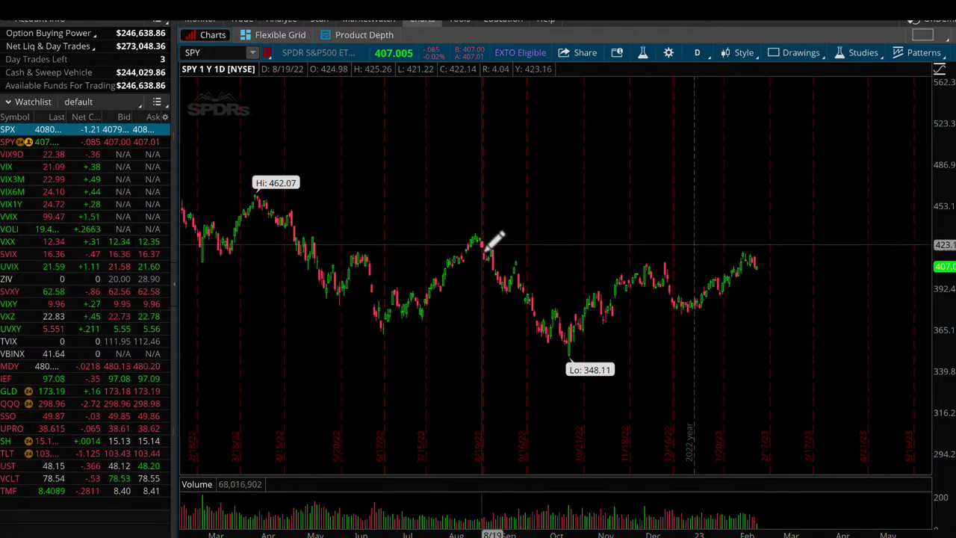
{"action": "left_click_drag", "start_coordinate": [433, 276], "coordinate": [504, 269]}
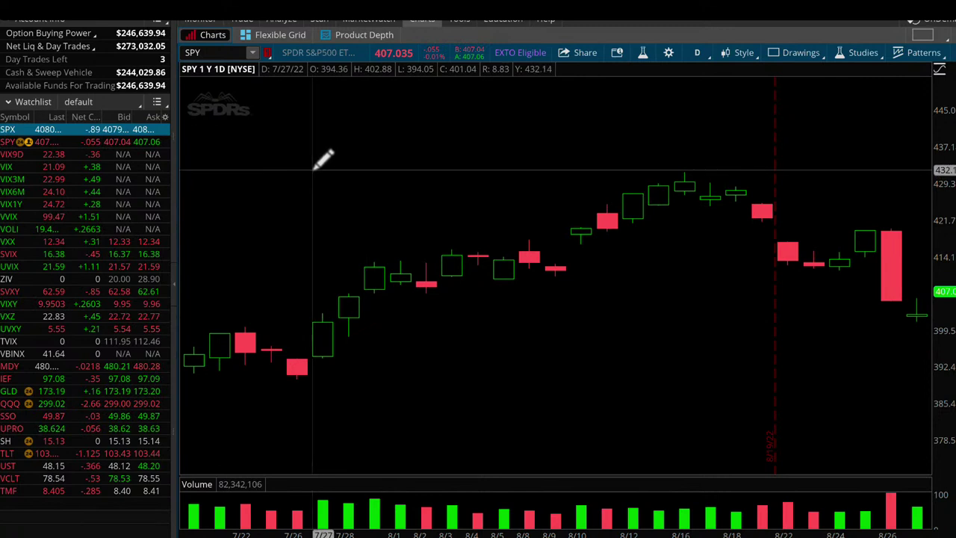
{"action": "mouse_move", "coordinate": [312, 169]}
{"action": "left_mouse_down"}
{"action": "mouse_move", "coordinate": [575, 313]}
{"action": "mouse_move", "coordinate": [700, 344]}
{"action": "left_mouse_up"}
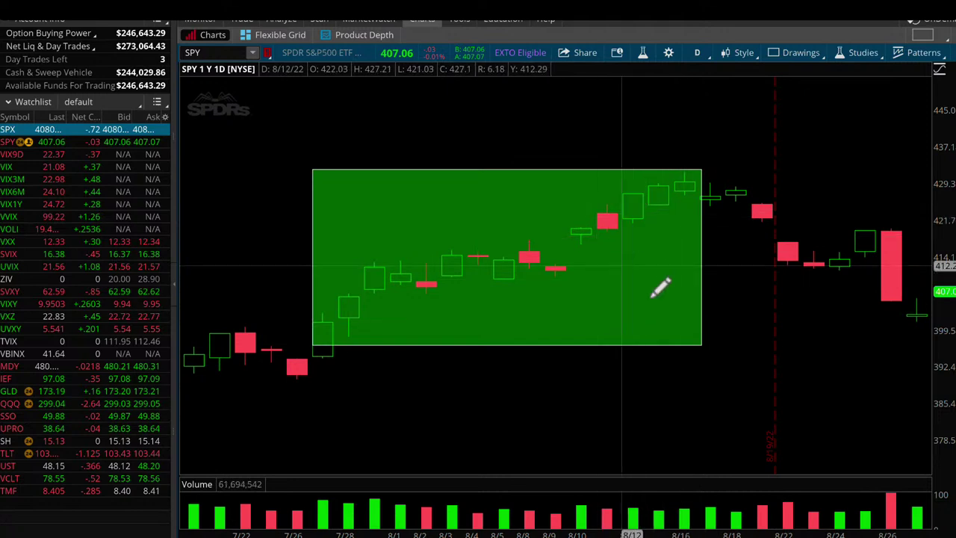
Draw a rectangle over SPY's decline from 4/19/22 to 5/14/22, spanning about 458 to 376, and remove that drawing
{"action": "mouse_move", "coordinate": [636, 269]}
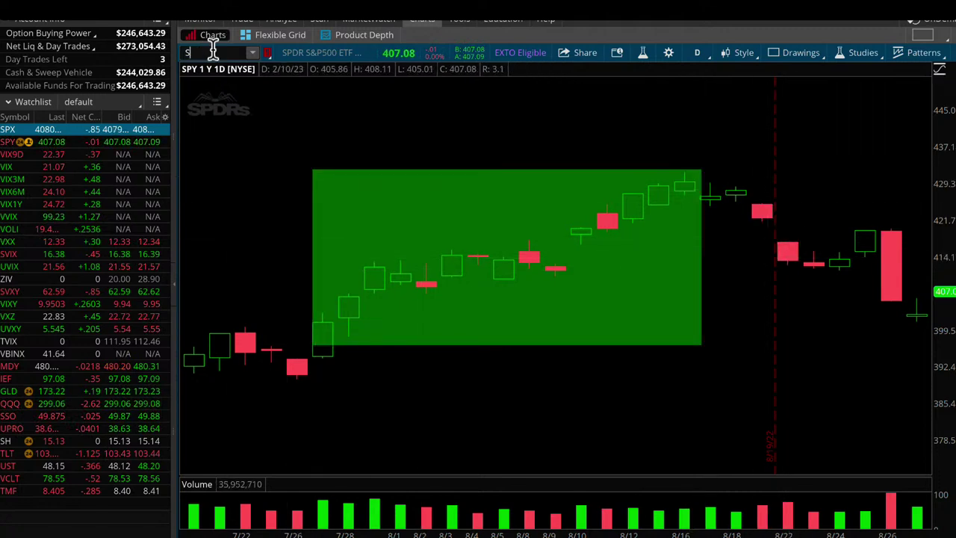
{"action": "type", "text": "PX"}
{"action": "key", "text": "Return"}
{"action": "type", "text": "S"}
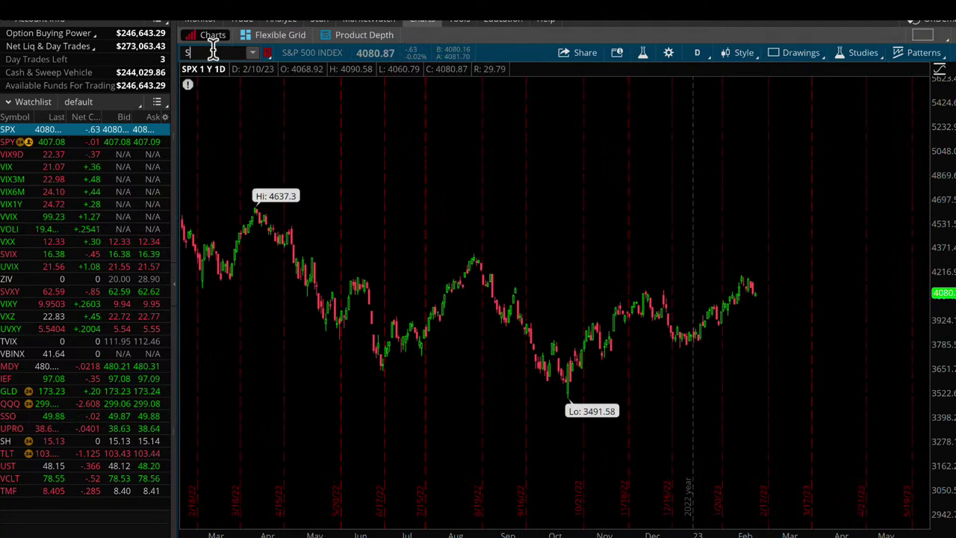
{"action": "type", "text": "PY"}
{"action": "key", "text": "Return"}
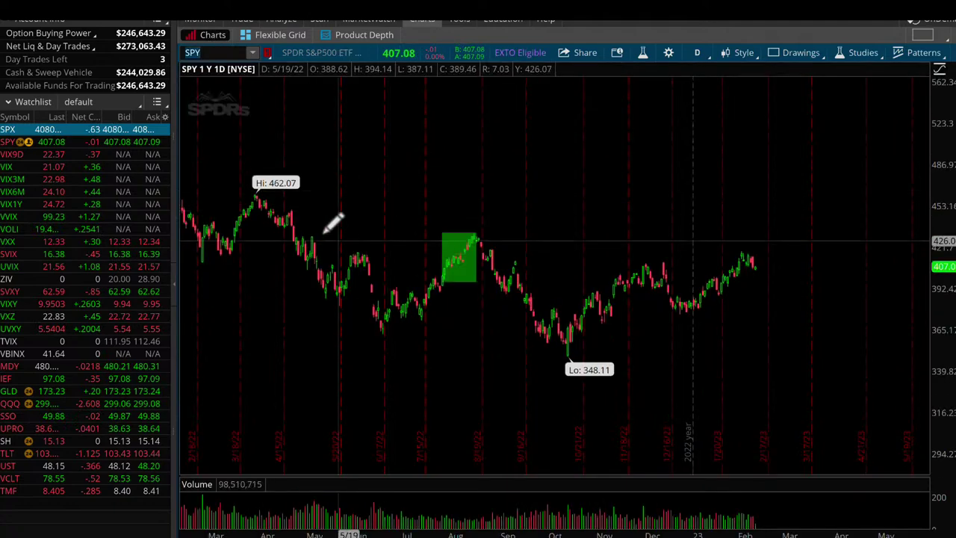
{"action": "left_click_drag", "start_coordinate": [249, 171], "coordinate": [407, 296]}
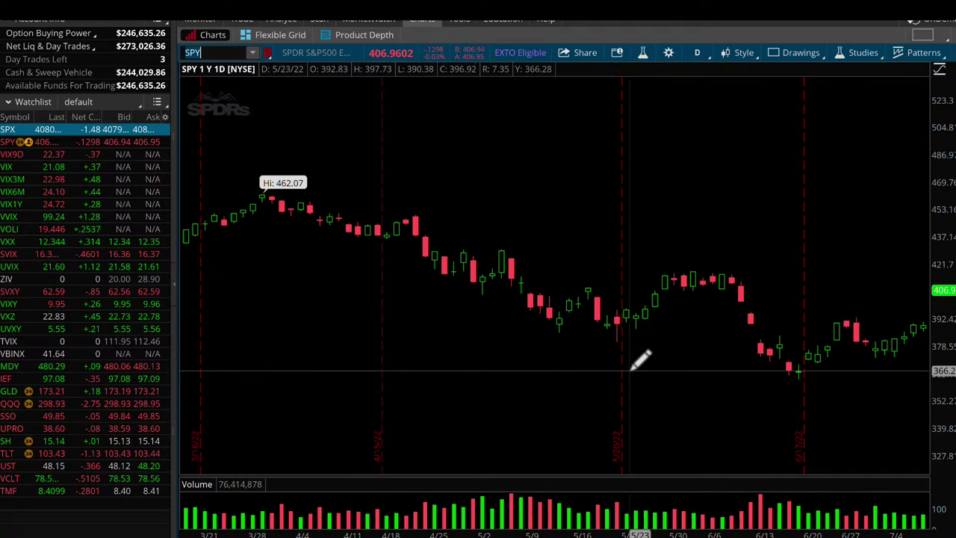
{"action": "mouse_move", "coordinate": [394, 200]}
{"action": "left_mouse_down"}
{"action": "mouse_move", "coordinate": [578, 354]}
{"action": "mouse_move", "coordinate": [568, 350]}
{"action": "left_mouse_up"}
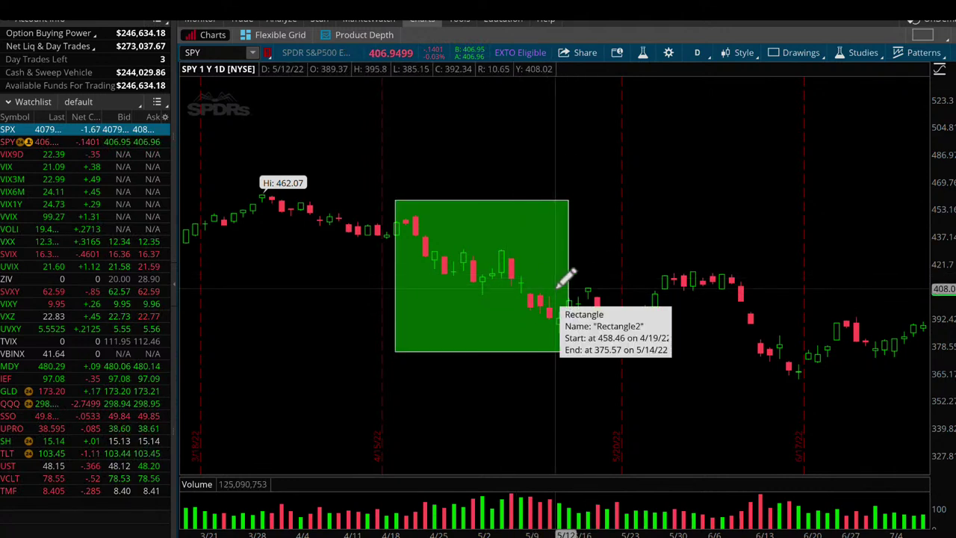
{"action": "right_click", "coordinate": [478, 209]}
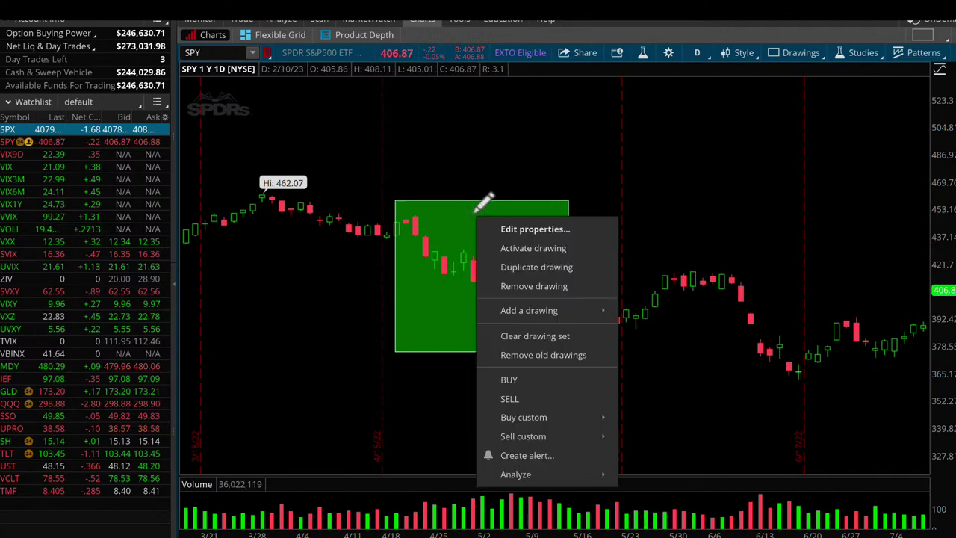
{"action": "left_click", "coordinate": [528, 287]}
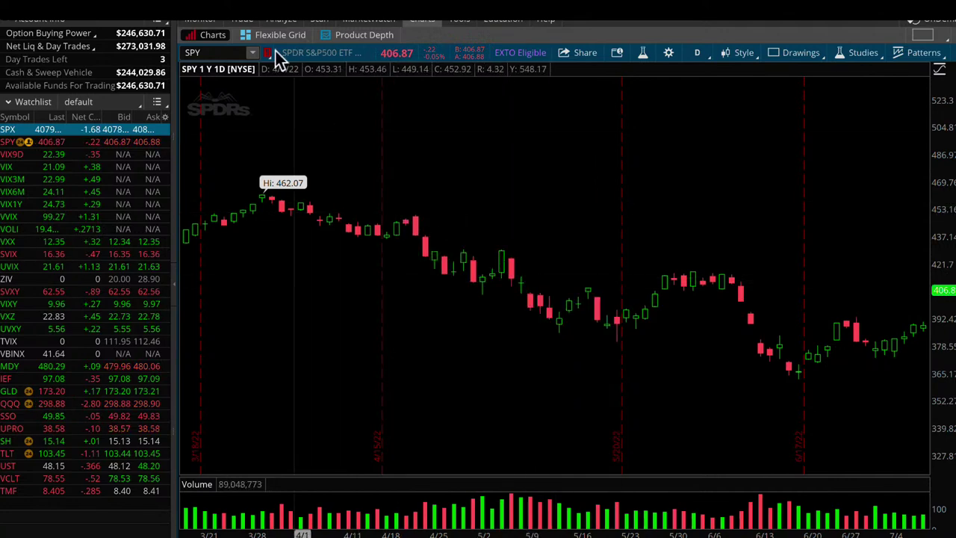
Draw a rectangle on the SPY daily chart around the rally from about 1/20/23 to 2/3/23, spanning about 388 to 419
{"action": "left_click", "coordinate": [246, 34]}
{"action": "left_click", "coordinate": [210, 35]}
{"action": "left_click", "coordinate": [210, 50]}
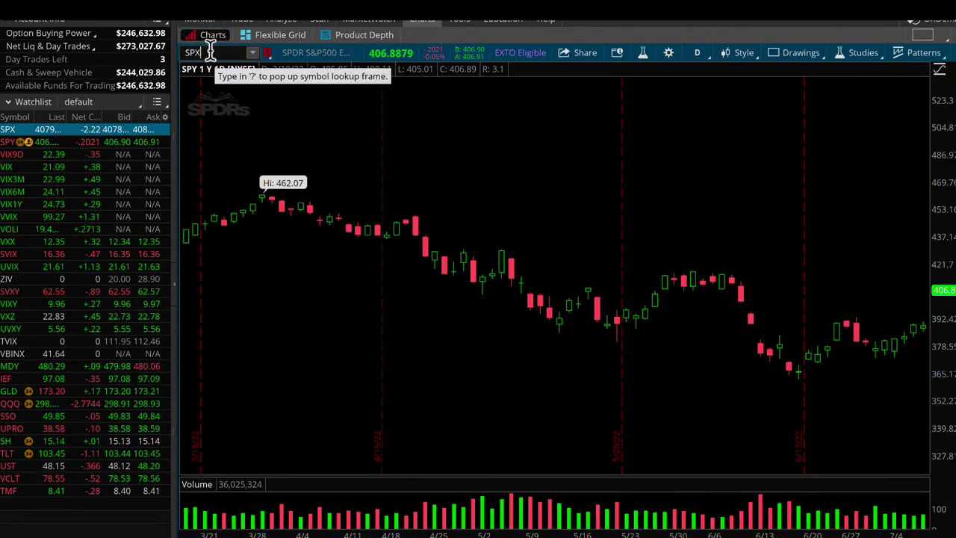
{"action": "type", "text": "SPY"}
{"action": "key", "text": "Return"}
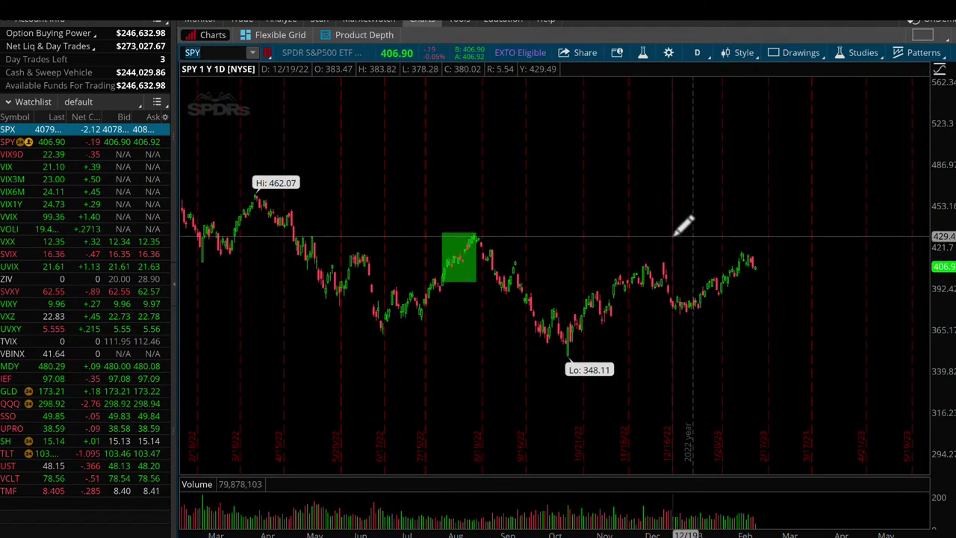
{"action": "left_click_drag", "start_coordinate": [676, 235], "coordinate": [780, 288]}
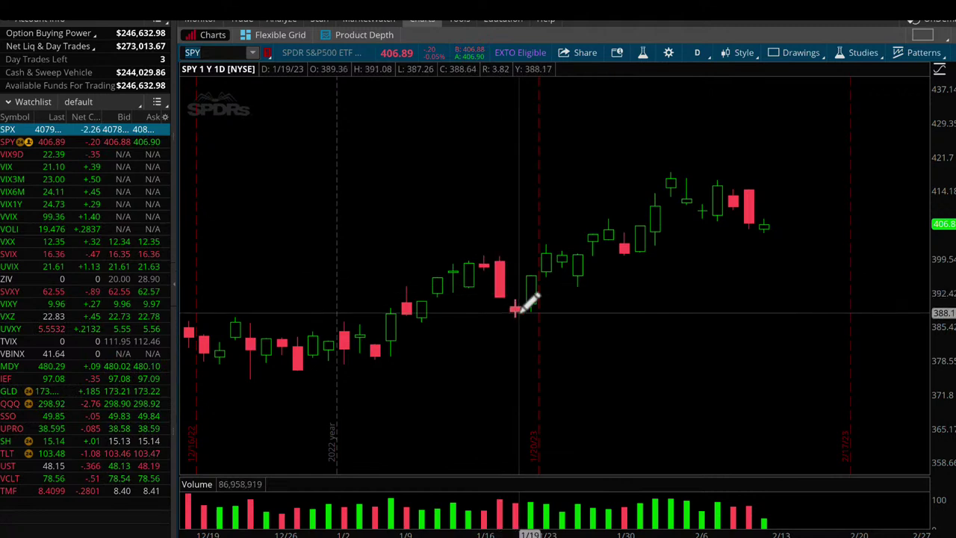
{"action": "mouse_move", "coordinate": [525, 314]}
{"action": "left_mouse_down"}
{"action": "mouse_move", "coordinate": [658, 248]}
{"action": "mouse_move", "coordinate": [709, 177]}
{"action": "mouse_move", "coordinate": [693, 169]}
{"action": "left_mouse_up"}
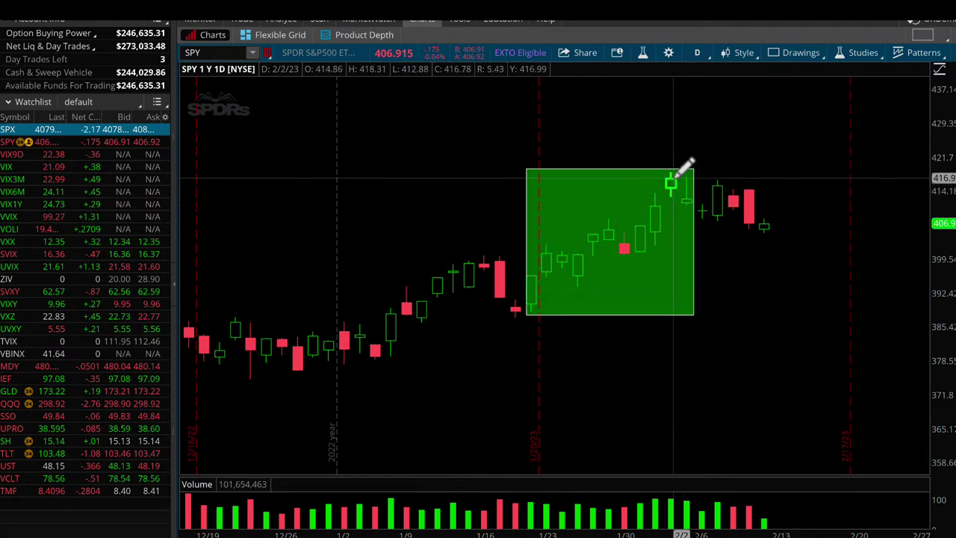
Review the SPY iron condor's risk profile and the SPY option chain, and return to the price chart
{"action": "mouse_move", "coordinate": [673, 178]}
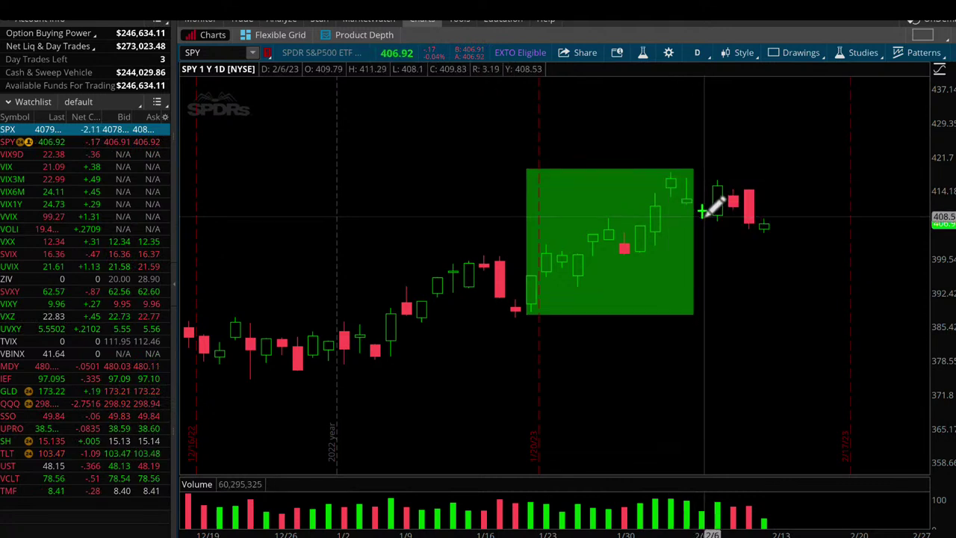
{"action": "left_click", "coordinate": [281, 21]}
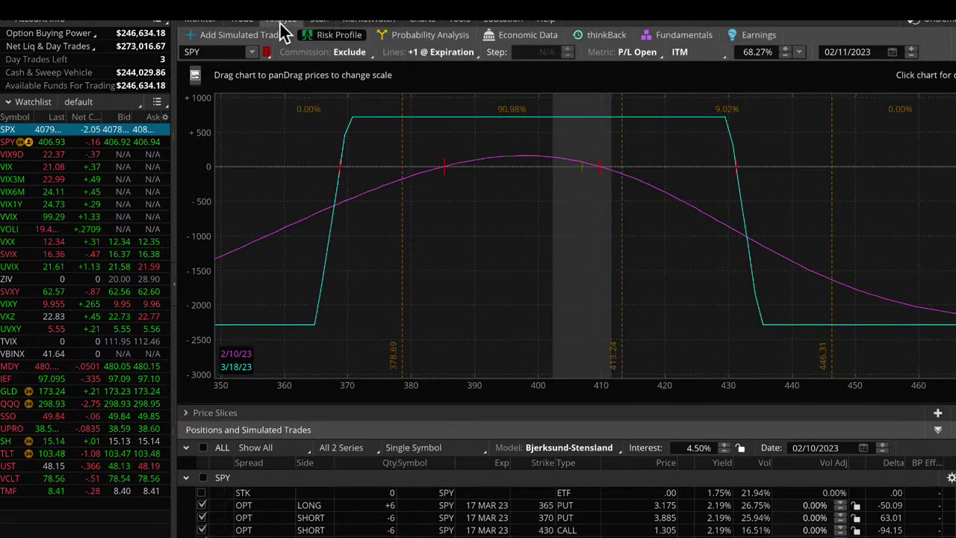
{"action": "left_click", "coordinate": [226, 38]}
{"action": "scroll", "coordinate": [267, 301], "scroll_direction": "down", "scroll_amount": 2}
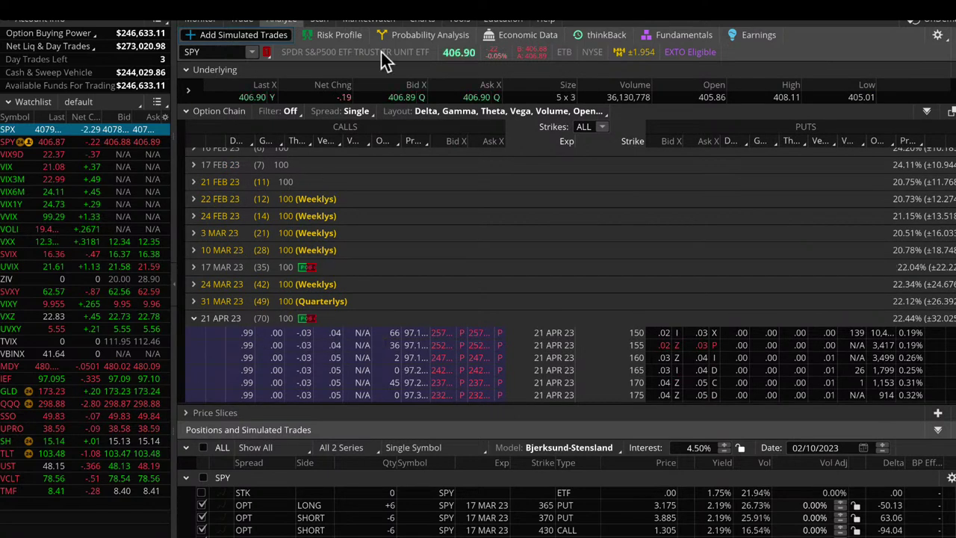
{"action": "left_click", "coordinate": [422, 23]}
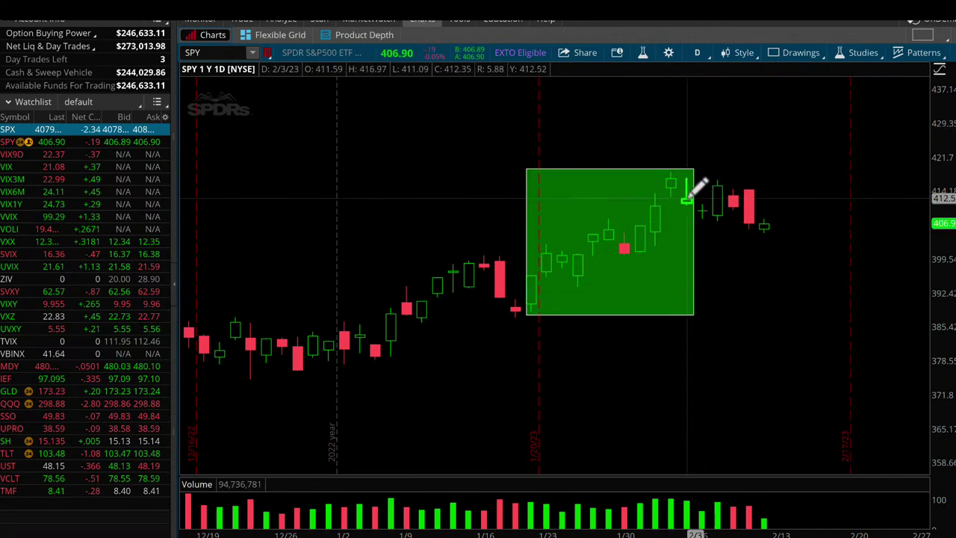
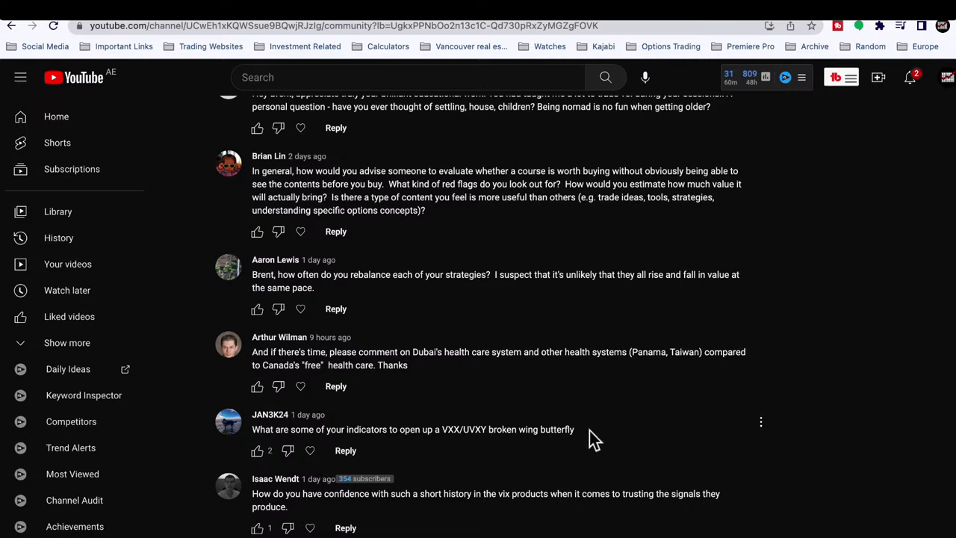
Highlight the YouTube community comment asking about indicators for opening a VXX/UVXY broken wing butterfly
{"action": "left_click_drag", "start_coordinate": [589, 430], "coordinate": [258, 429]}
{"action": "left_click", "coordinate": [255, 427]}
{"action": "left_click_drag", "start_coordinate": [253, 429], "coordinate": [578, 432]}
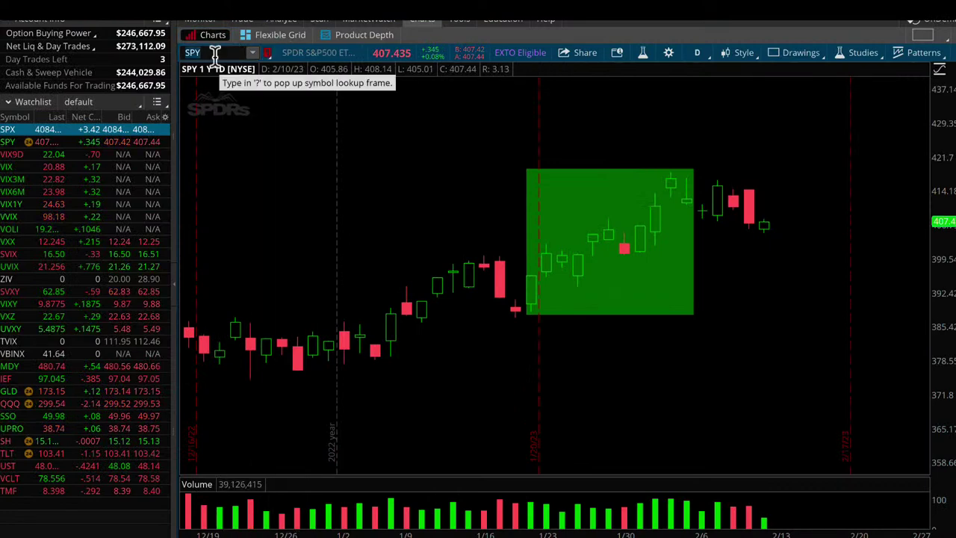
Switch to thinkorswim and view the one-year daily price charts of VXX and UVXY
{"action": "type", "text": "X"}
{"action": "key", "text": "Return"}
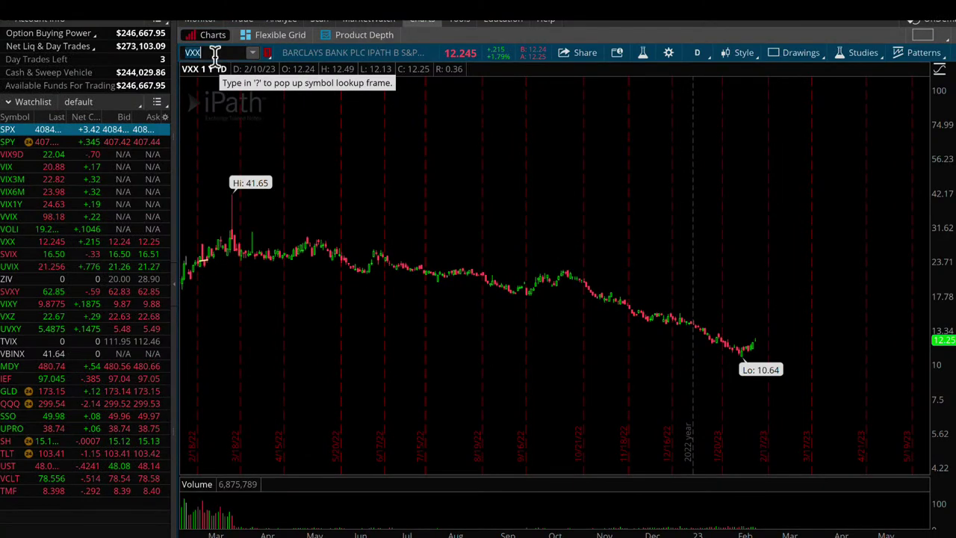
{"action": "type", "text": "UVXY"}
{"action": "key", "text": "Return"}
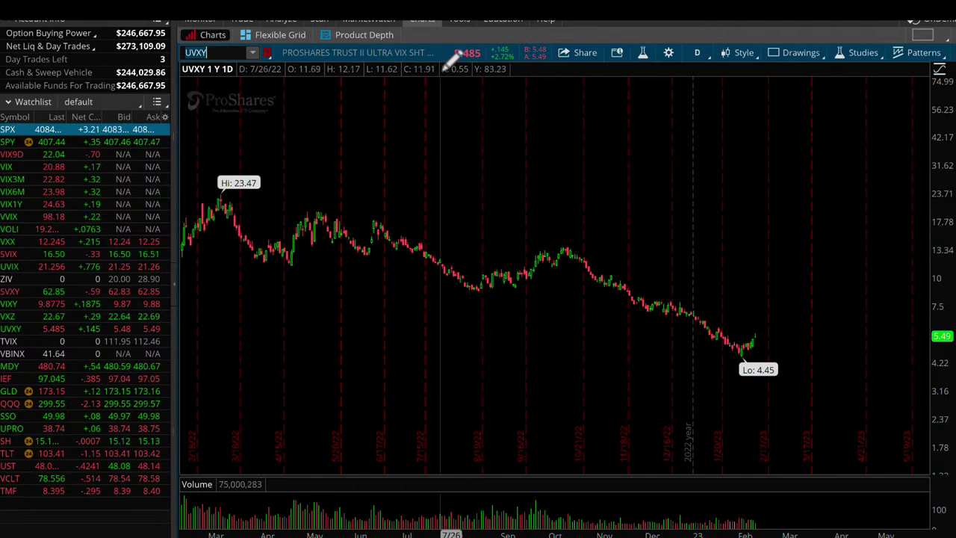
Bring up the option chain for VXX in trade analysis, with the 24 FEB 23 expiration expanded and 21 APR 23 collapsed
{"action": "left_click", "coordinate": [279, 20]}
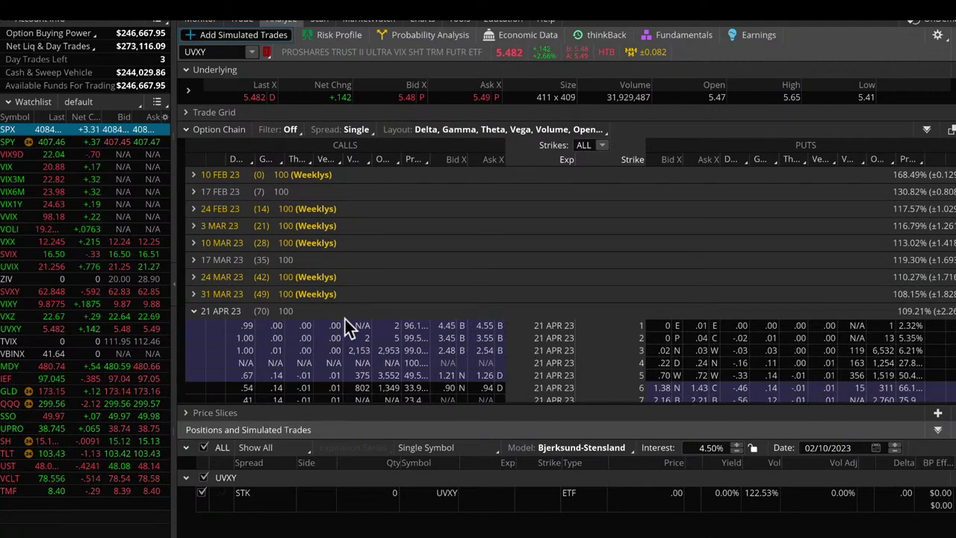
{"action": "left_click", "coordinate": [217, 311]}
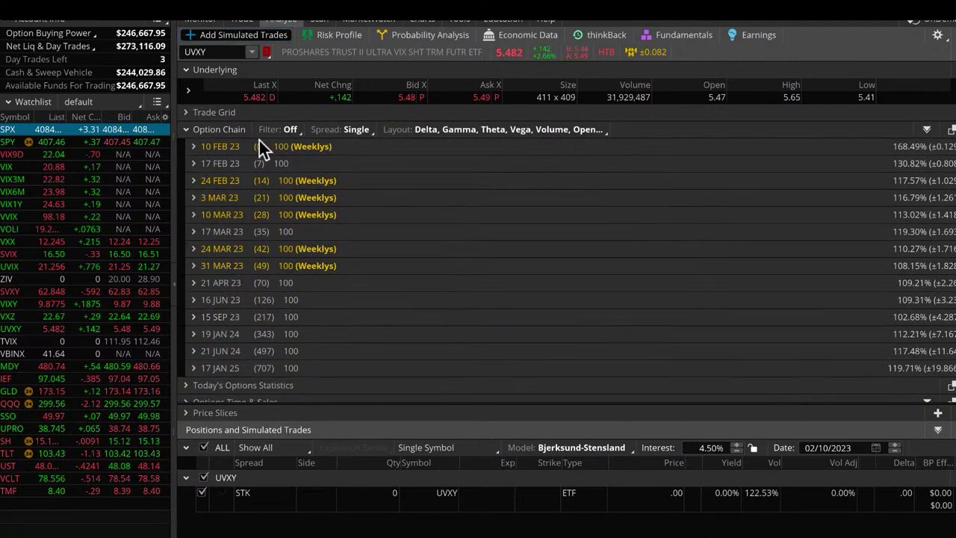
{"action": "type", "text": "VXX"}
{"action": "key", "text": "Return"}
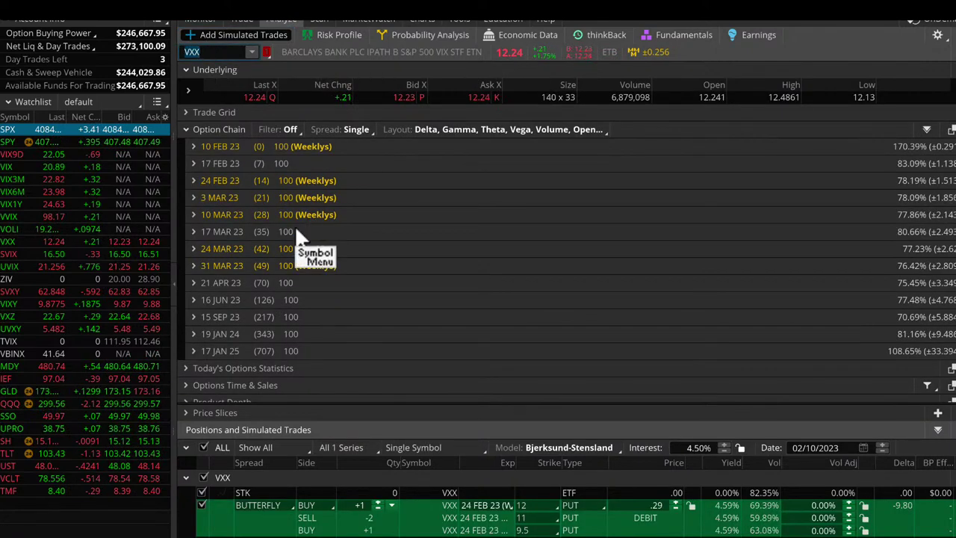
{"action": "left_click", "coordinate": [222, 181]}
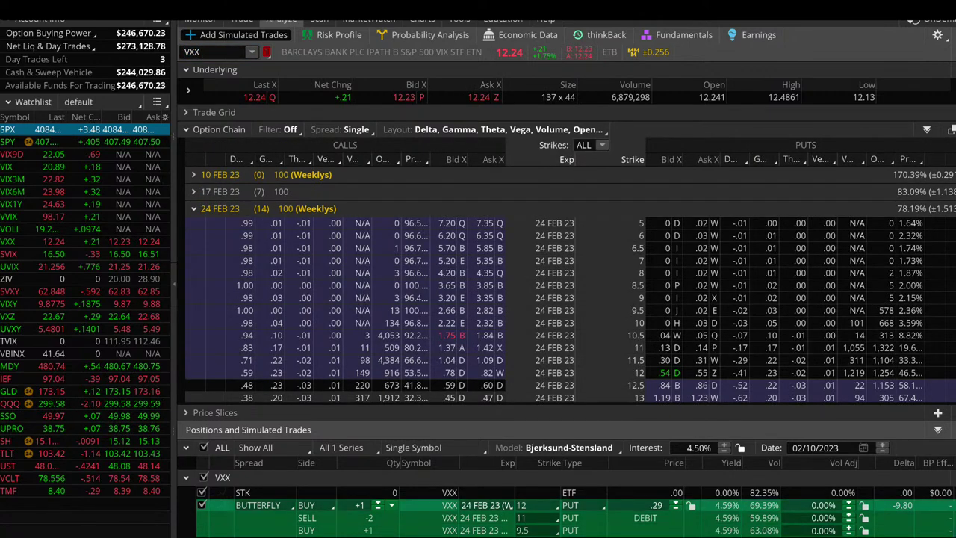
{"action": "scroll", "coordinate": [521, 317], "scroll_direction": "down", "scroll_amount": 3}
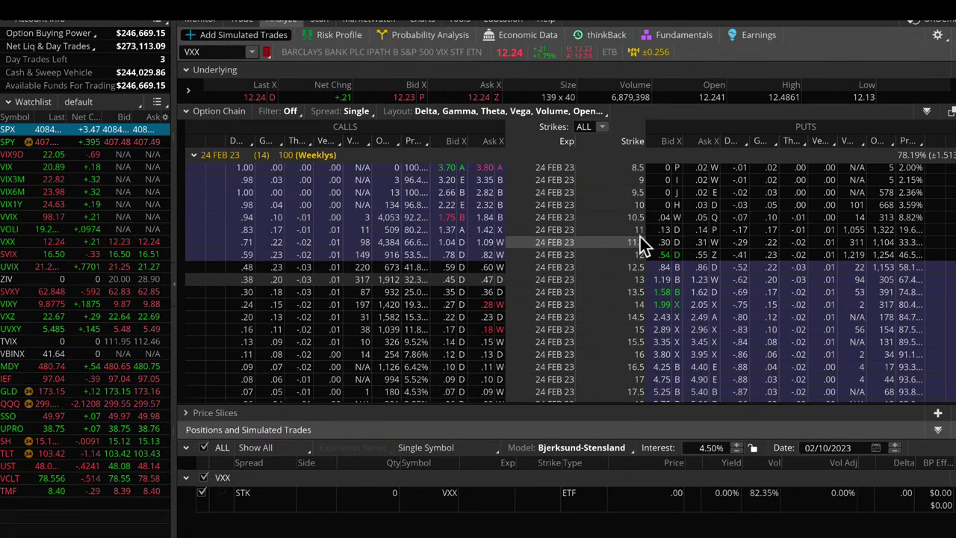
Add a simulated buy of a VXX 24 FEB 23 put butterfly centred on the 11 strike, with its upper strike set to 12
{"action": "right_click", "coordinate": [661, 228]}
{"action": "mouse_move", "coordinate": [700, 244]}
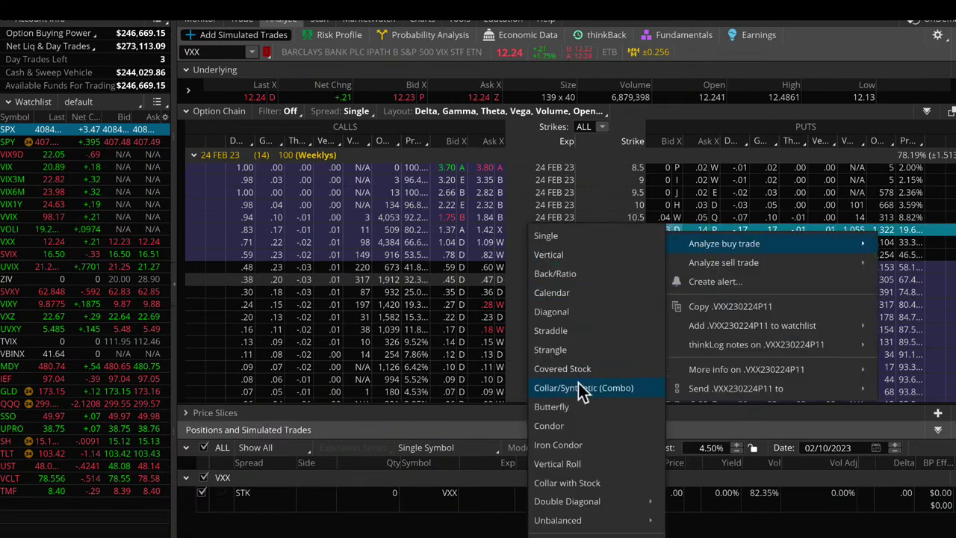
{"action": "left_click", "coordinate": [561, 407]}
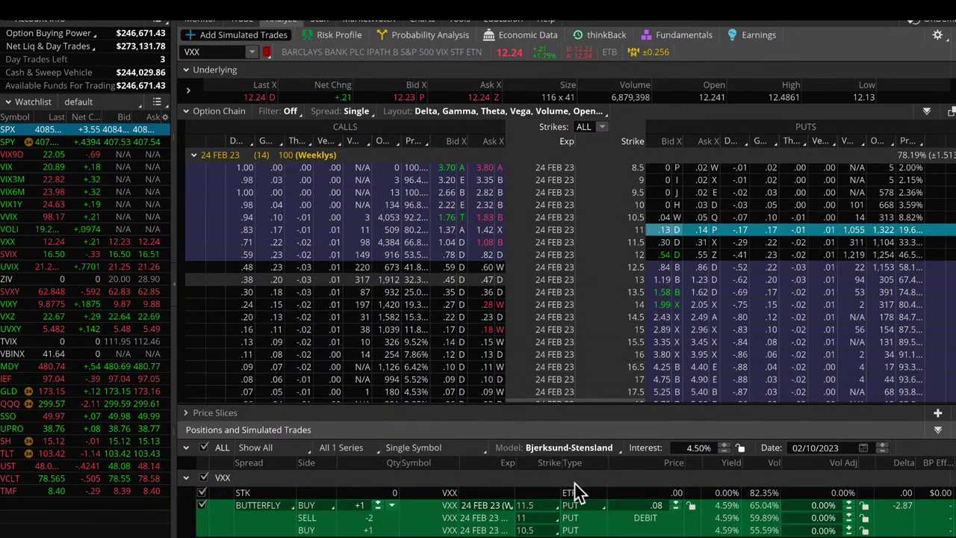
{"action": "left_click", "coordinate": [536, 507]}
{"action": "left_click", "coordinate": [535, 374]}
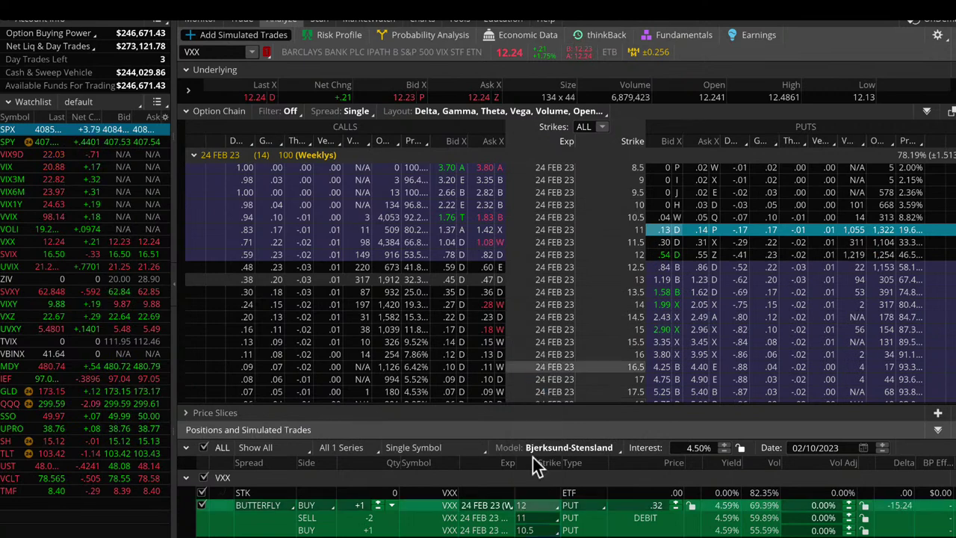
Set the lower strike of the simulated VXX put butterfly to 10 and display the trade's risk profile
{"action": "left_click", "coordinate": [536, 529]}
{"action": "left_click", "coordinate": [531, 493]}
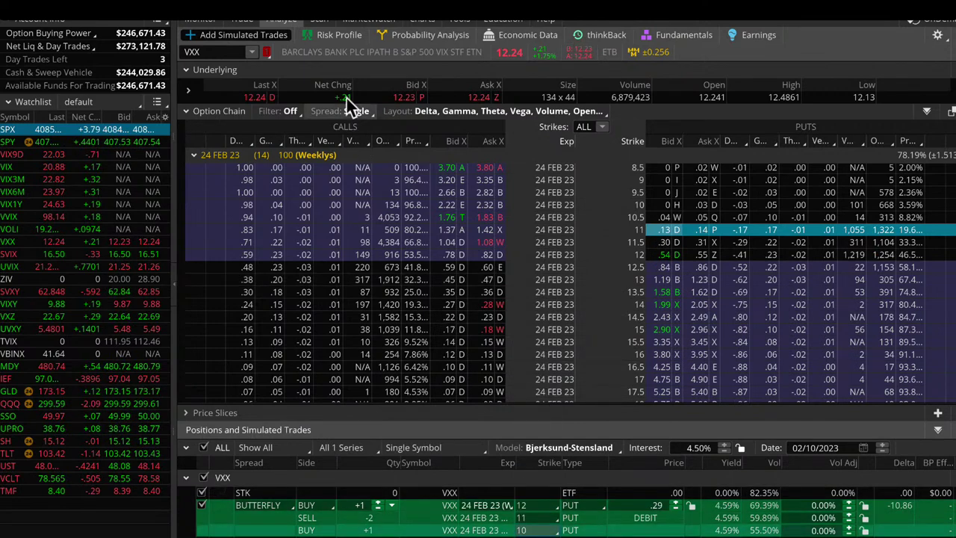
{"action": "left_click", "coordinate": [336, 35]}
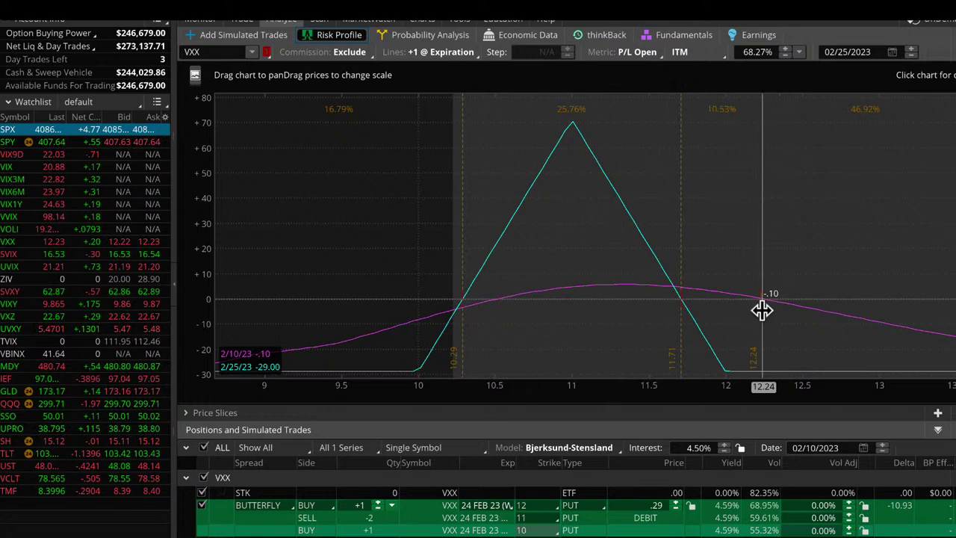
Widen the butterfly into a broken wing by setting its lower strike to 9.5, and inspect the profit zone around 11
{"action": "left_click", "coordinate": [525, 529]}
{"action": "left_click", "coordinate": [533, 491]}
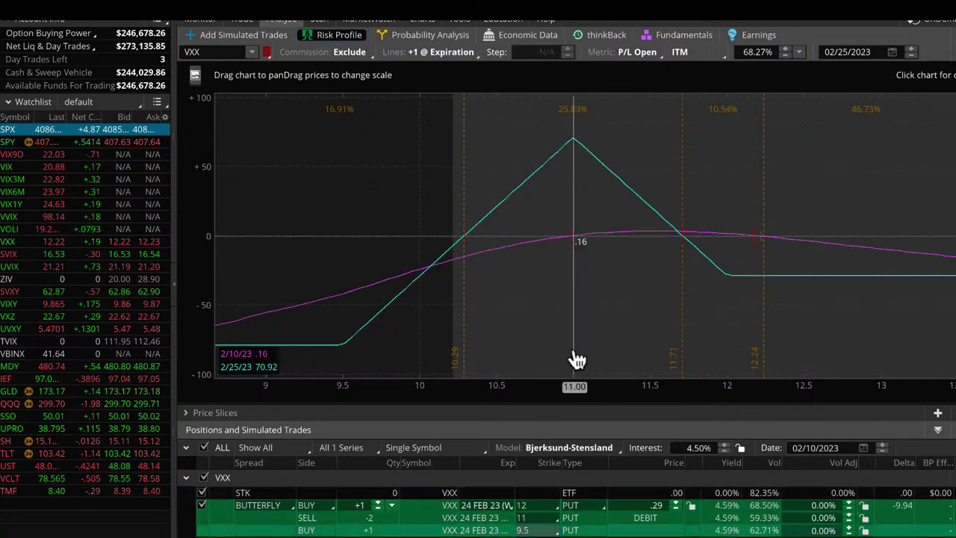
{"action": "left_click_drag", "start_coordinate": [572, 315], "coordinate": [616, 314]}
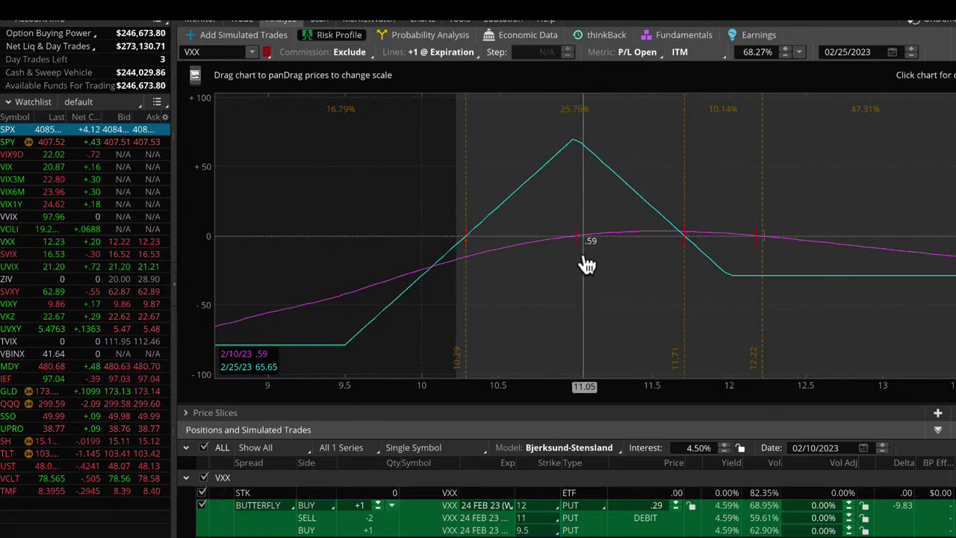
On the daily VXX price chart, mark a target zone around 11 near 17 February 2023 with a green rectangle
{"action": "left_click", "coordinate": [421, 20]}
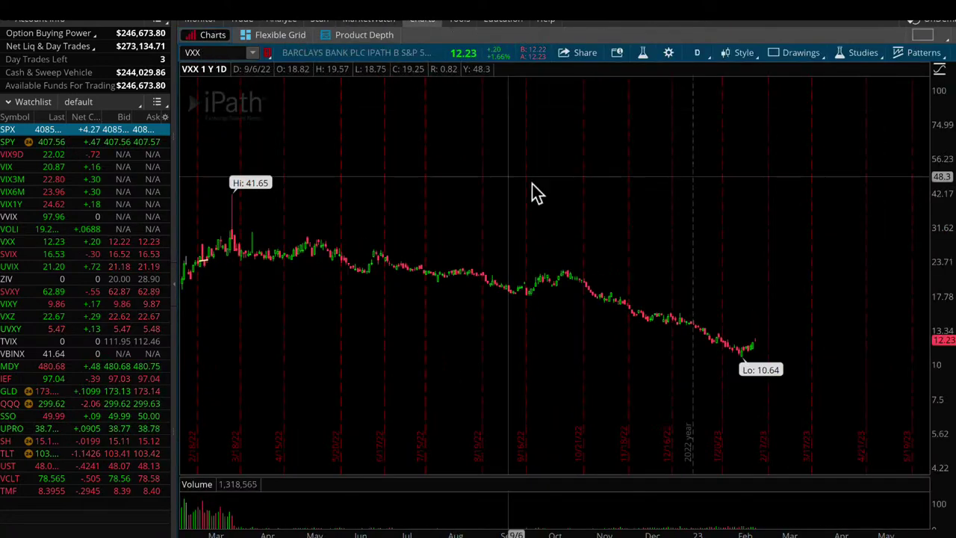
{"action": "left_click_drag", "start_coordinate": [713, 224], "coordinate": [875, 438]}
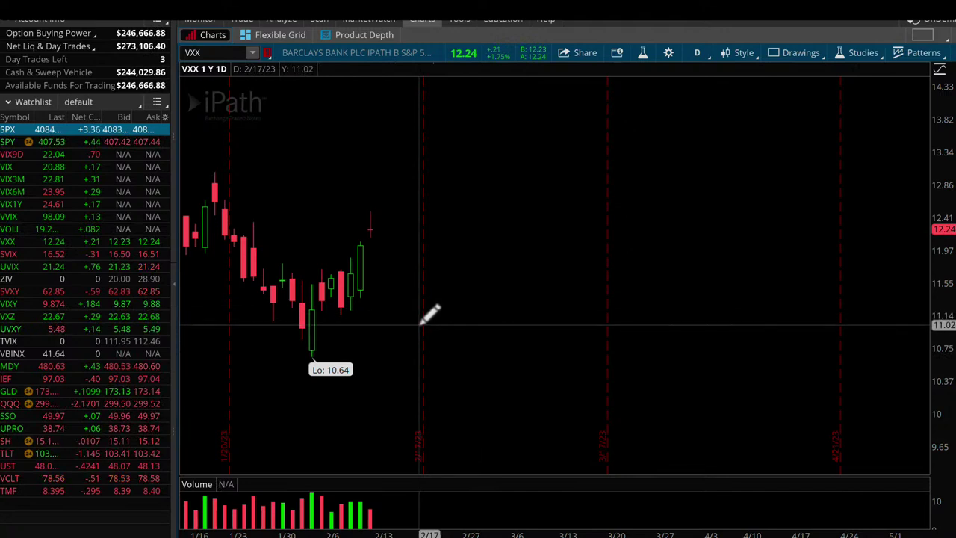
{"action": "left_click_drag", "start_coordinate": [402, 314], "coordinate": [449, 339]}
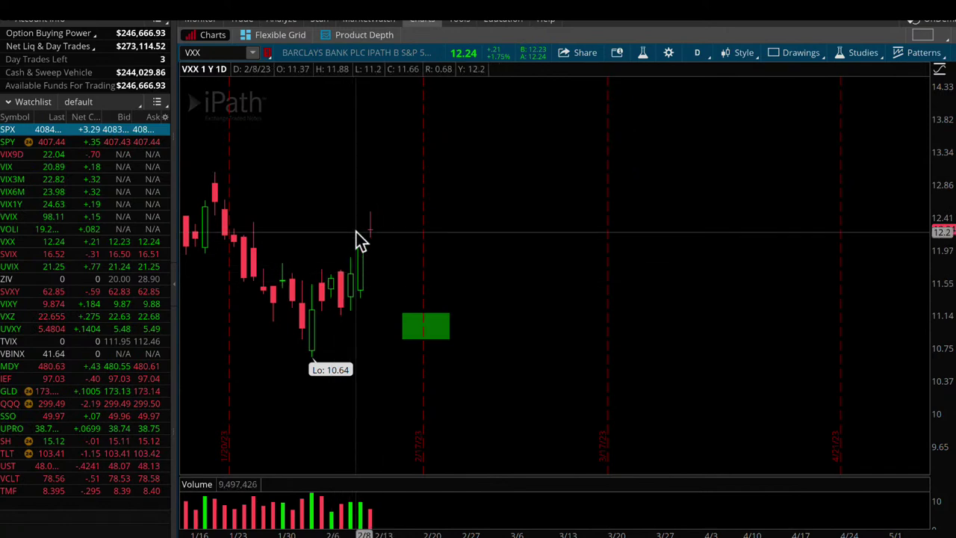
Compare the broken wing butterfly's risk profile with the target zone marked on the VXX chart
{"action": "left_click", "coordinate": [284, 19]}
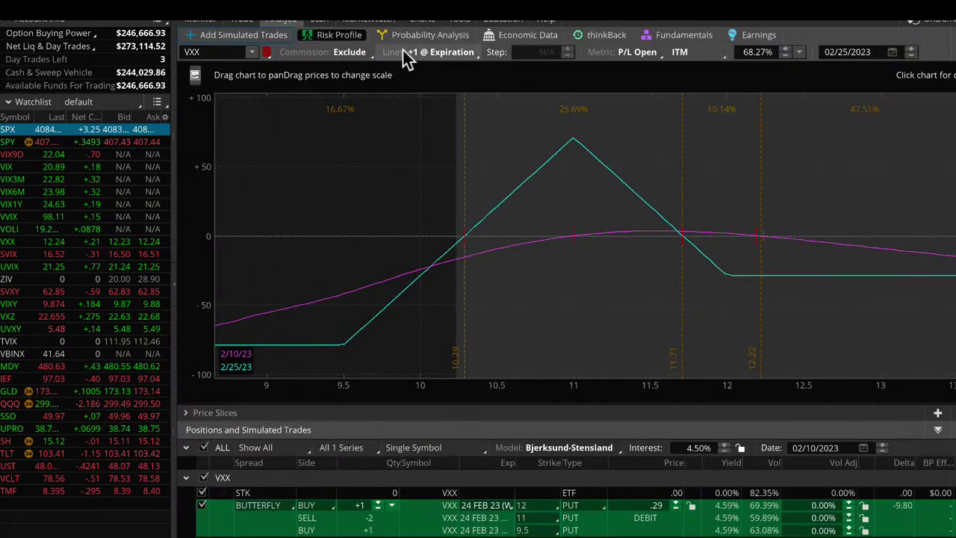
{"action": "left_click", "coordinate": [413, 19]}
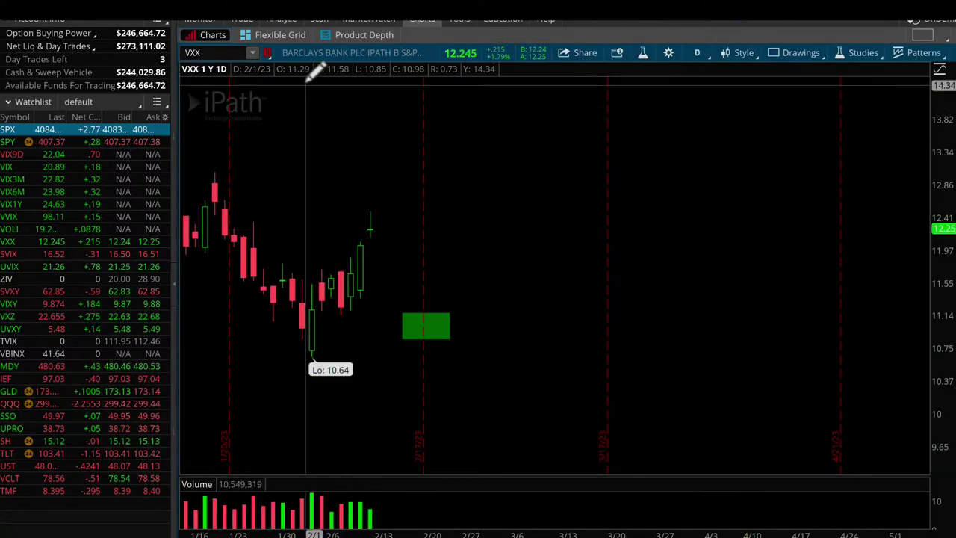
{"action": "left_click", "coordinate": [279, 21]}
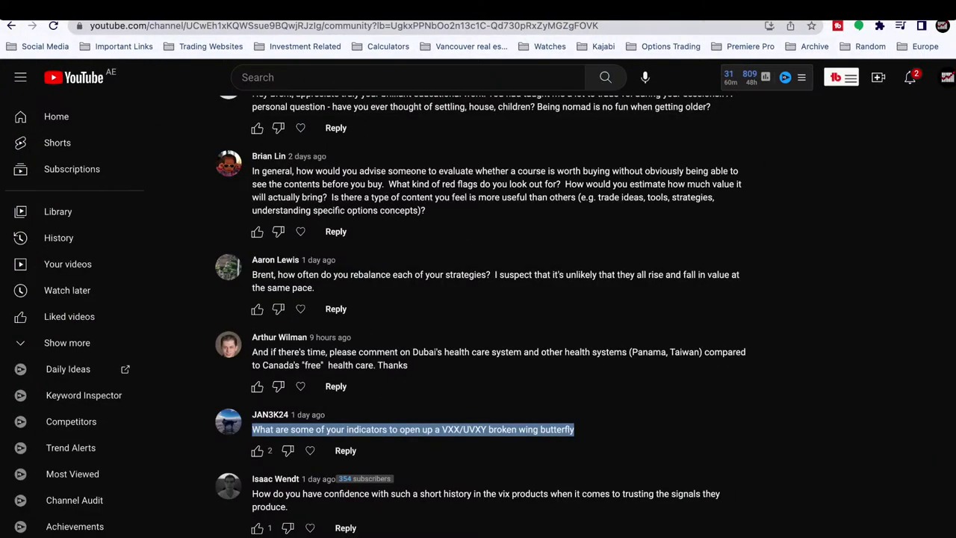
Switch to the browser and open vixcentral.com in a new tab, continuing without disabling the ad blocker
{"action": "key", "text": "ctrl+t"}
{"action": "type", "text": "vi"}
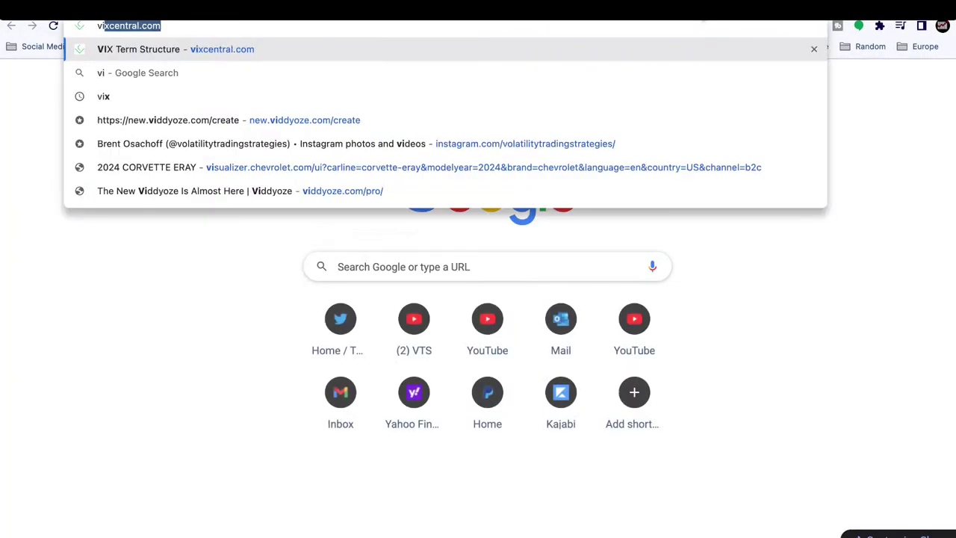
{"action": "key", "text": "Return"}
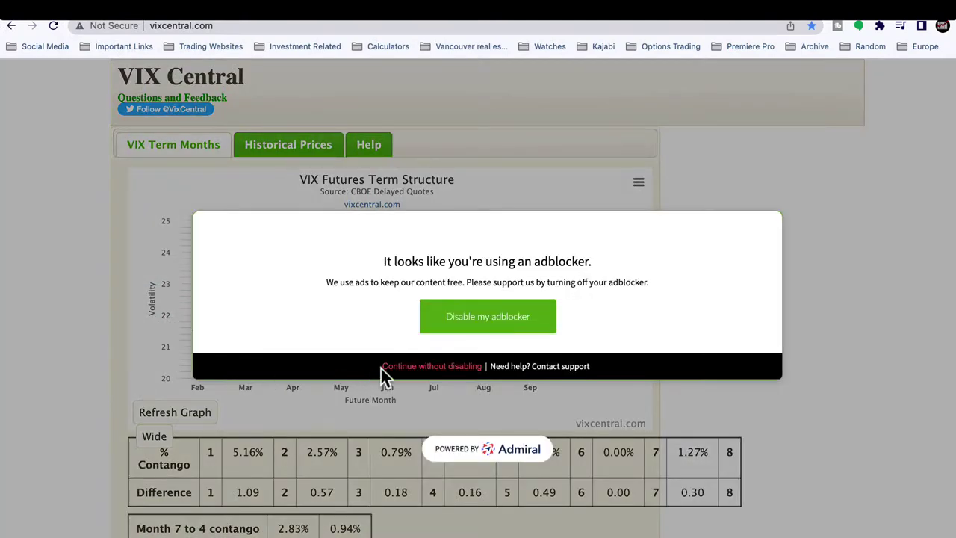
{"action": "left_click", "coordinate": [385, 367]}
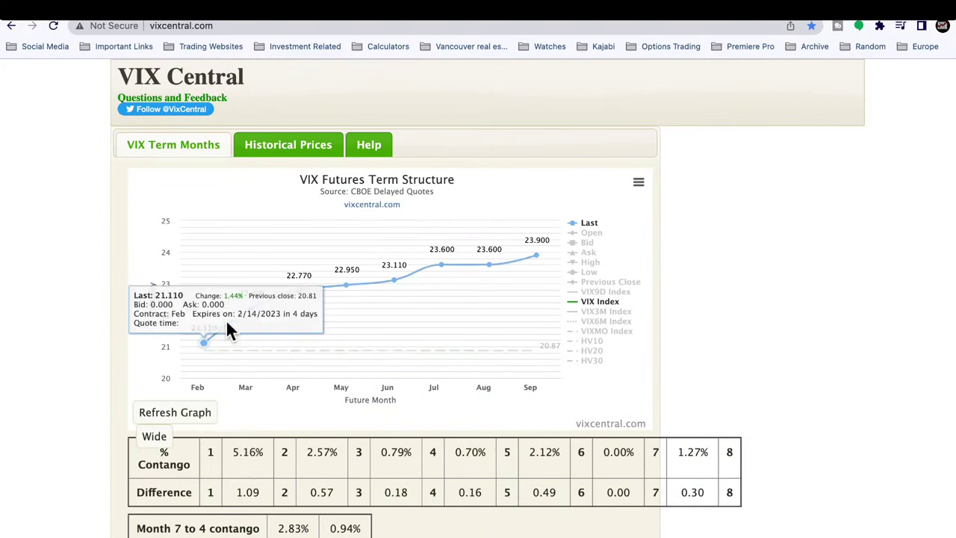
Inspect the February and March contracts on the VIX futures term structure
{"action": "mouse_move", "coordinate": [241, 317]}
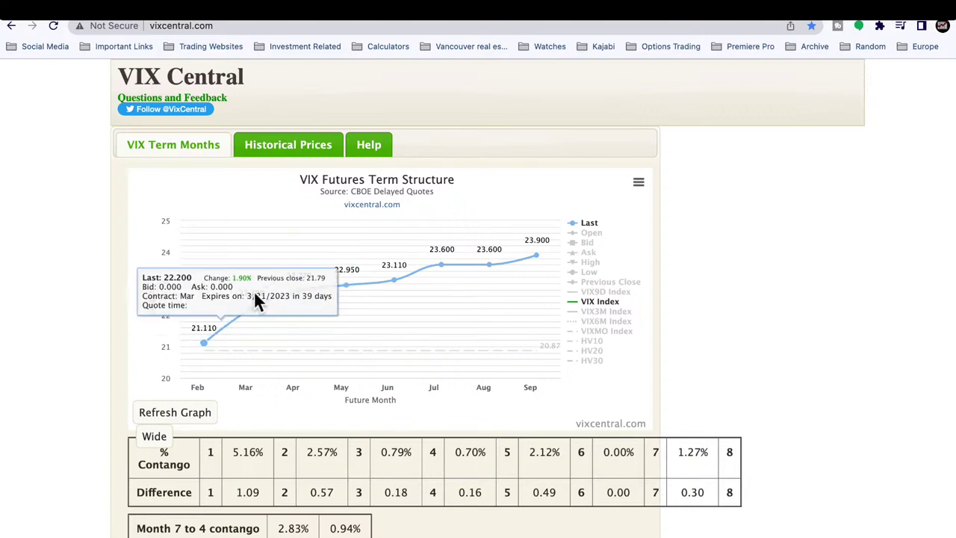
{"action": "mouse_move", "coordinate": [191, 316]}
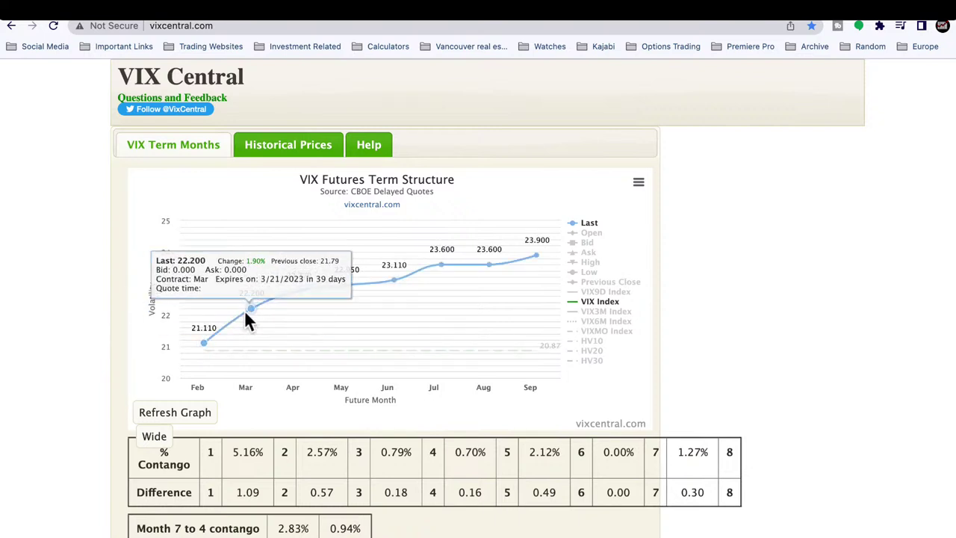
{"action": "mouse_move", "coordinate": [202, 340]}
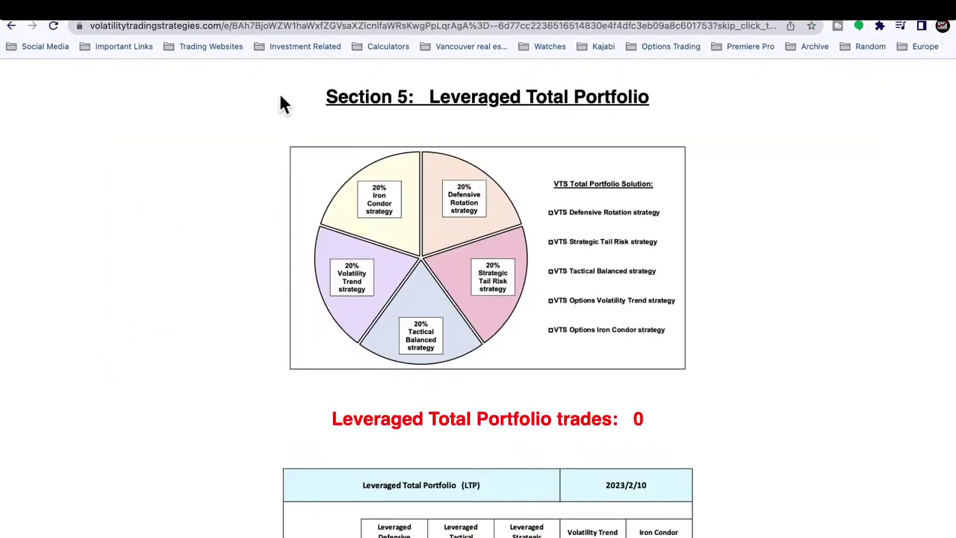
Find the VTS general volatility metrics table on the volatilitytradingstrategies.com page
{"action": "scroll", "coordinate": [248, 239], "scroll_direction": "up", "scroll_amount": 5}
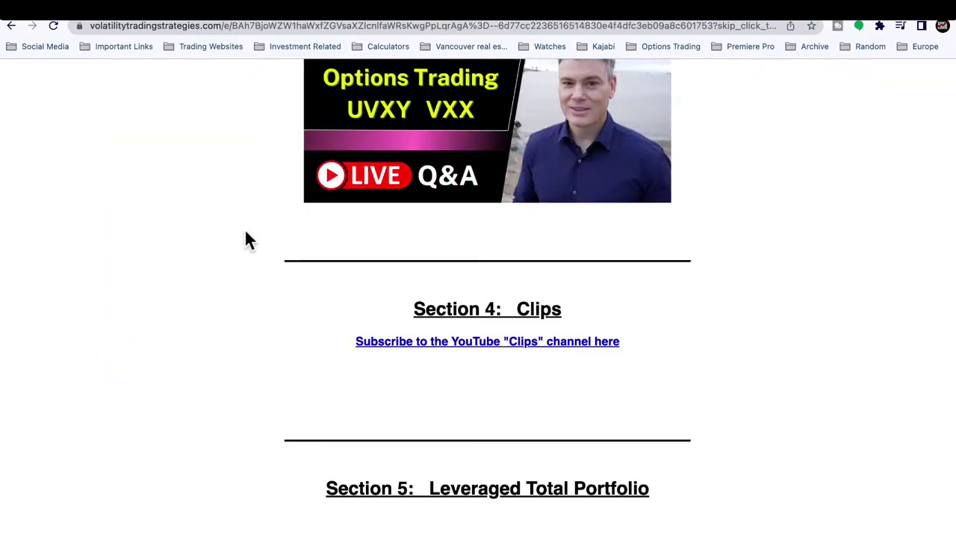
{"action": "scroll", "coordinate": [249, 239], "scroll_direction": "up", "scroll_amount": 15}
{"action": "scroll", "coordinate": [249, 239], "scroll_direction": "down", "scroll_amount": 5}
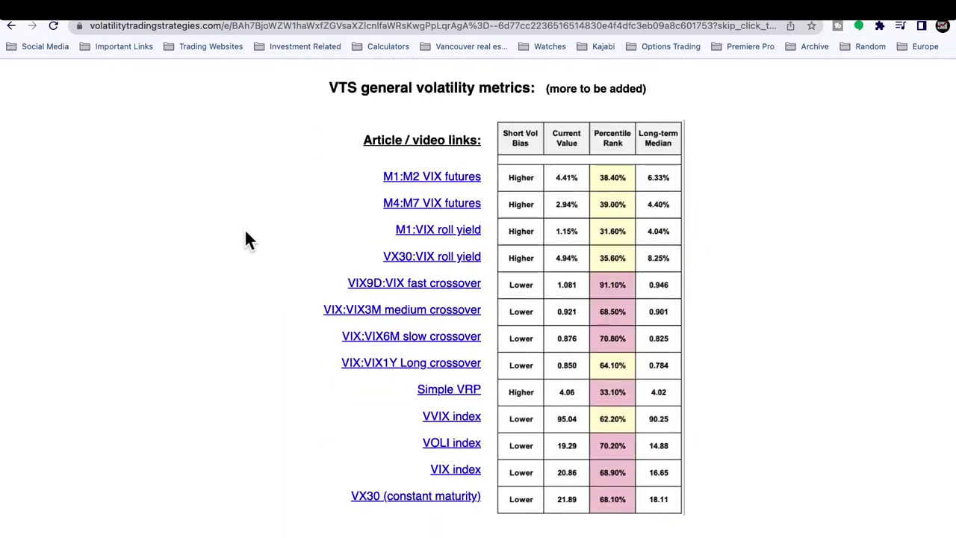
{"action": "scroll", "coordinate": [247, 238], "scroll_direction": "down", "scroll_amount": 4}
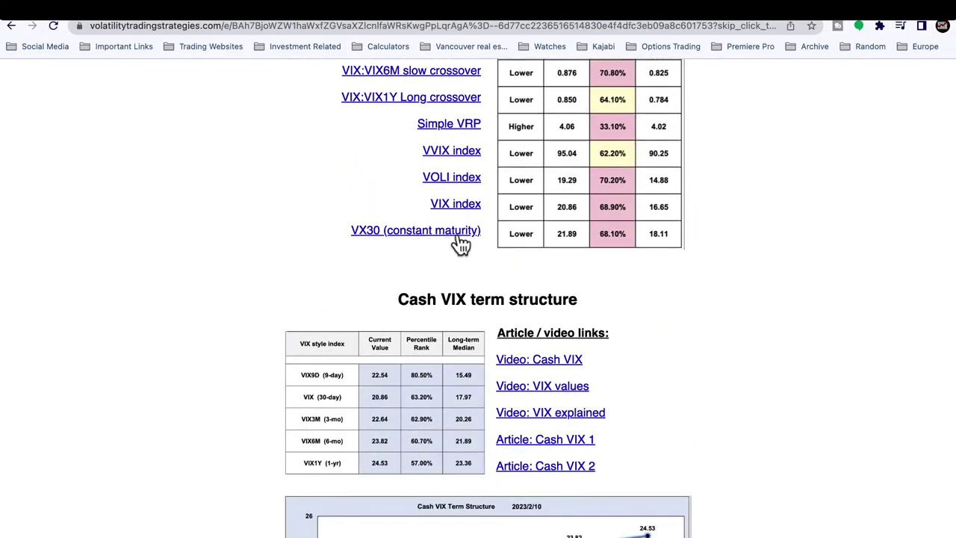
Check the VIX Index line on VIX Central, and highlight the VX30:VIX roll yield entry in the volatility metrics table
{"action": "left_click", "coordinate": [461, 237]}
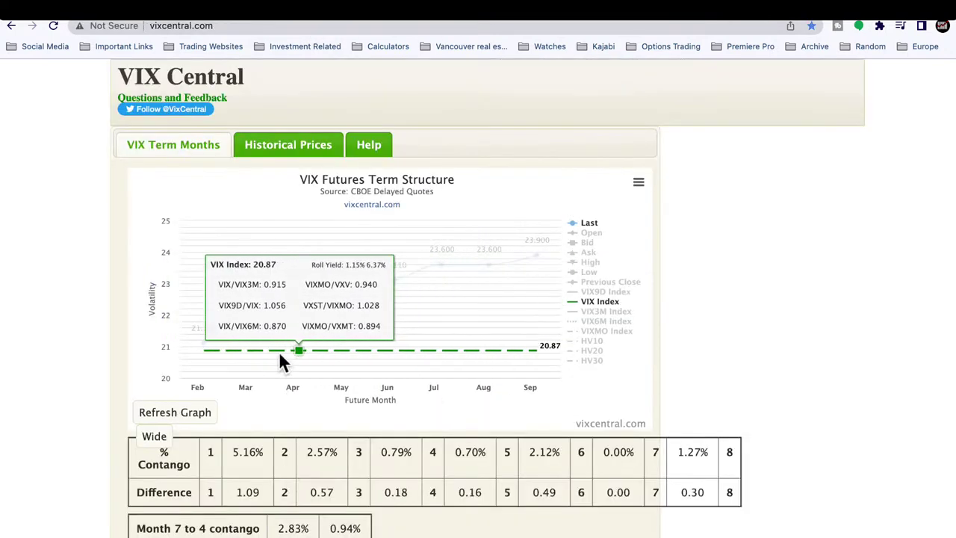
{"action": "left_click", "coordinate": [284, 9]}
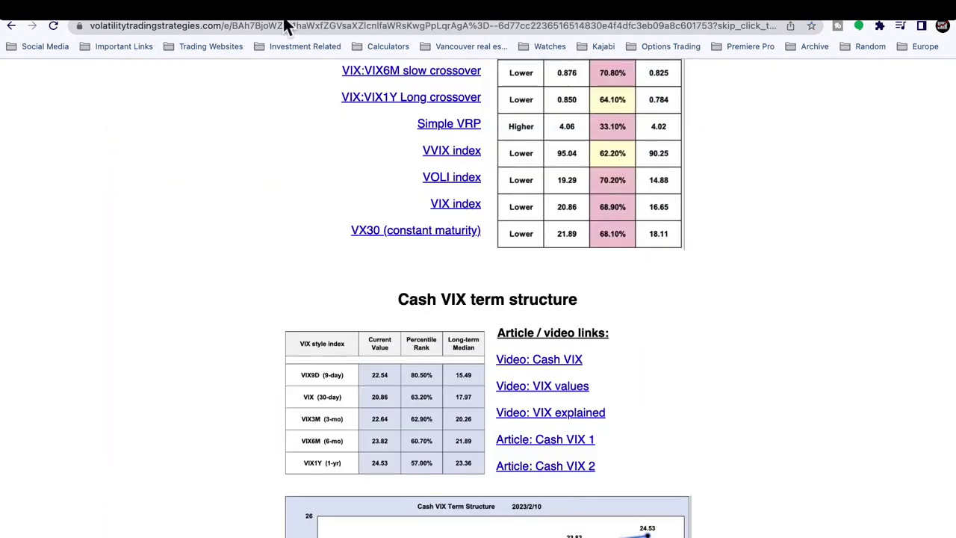
{"action": "scroll", "coordinate": [244, 166], "scroll_direction": "up", "scroll_amount": 3}
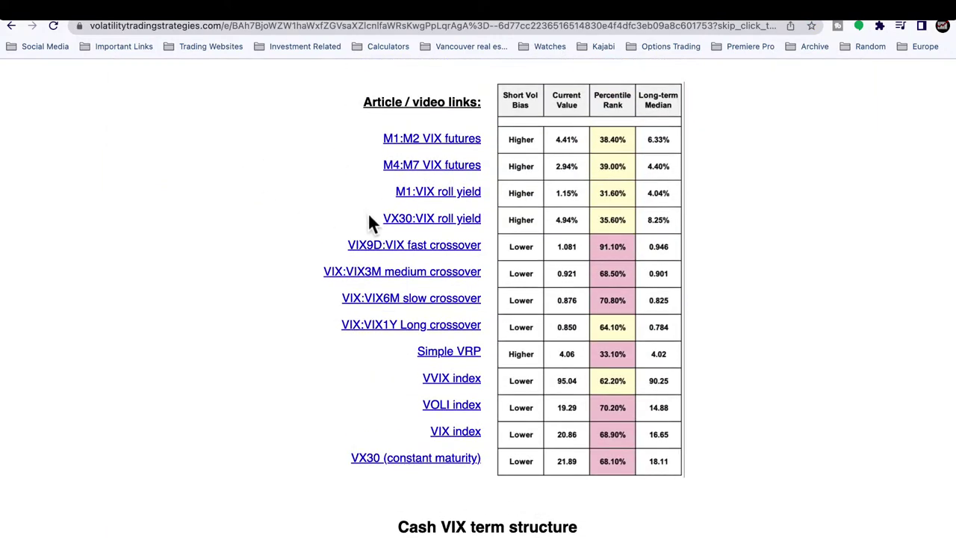
{"action": "left_click_drag", "start_coordinate": [371, 221], "coordinate": [482, 225]}
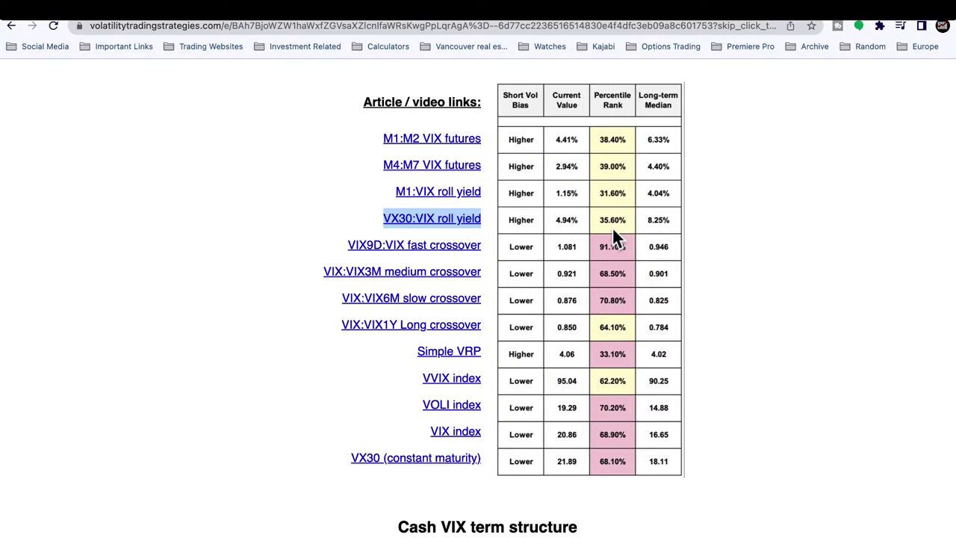
{"action": "left_click", "coordinate": [266, 216]}
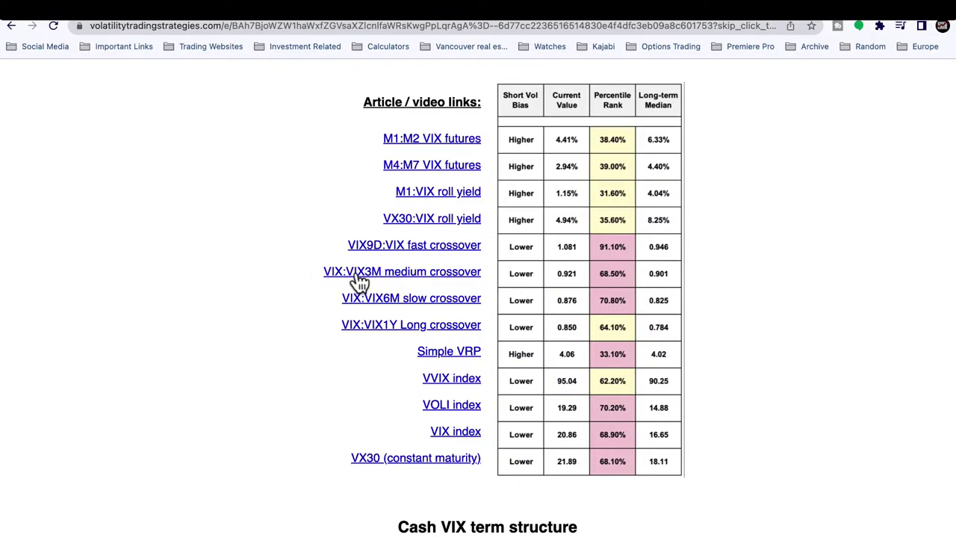
Look over the VXX crush level estimates and the Cash VIX term structure table and chart
{"action": "scroll", "coordinate": [347, 283], "scroll_direction": "up", "scroll_amount": 10}
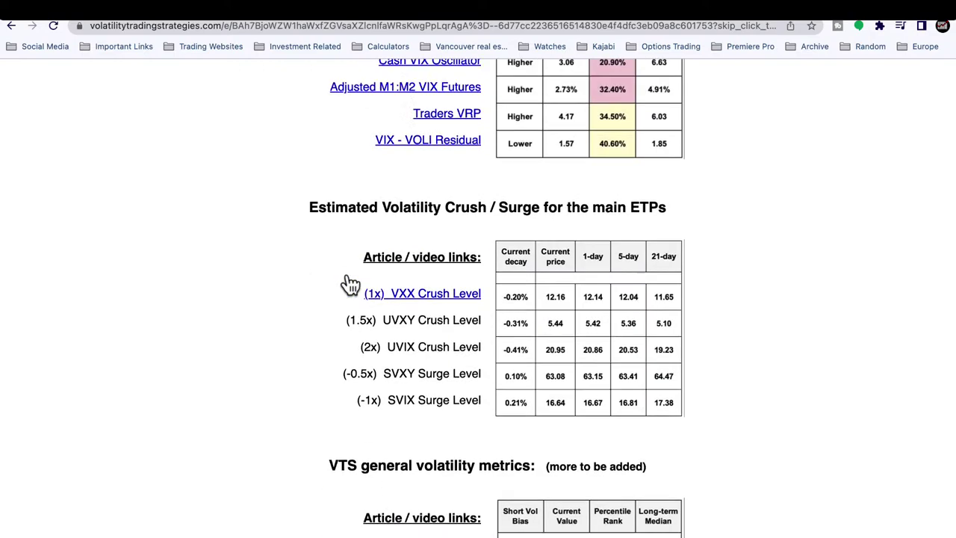
{"action": "scroll", "coordinate": [348, 284], "scroll_direction": "down", "scroll_amount": 10}
{"action": "scroll", "coordinate": [347, 283], "scroll_direction": "up", "scroll_amount": 5}
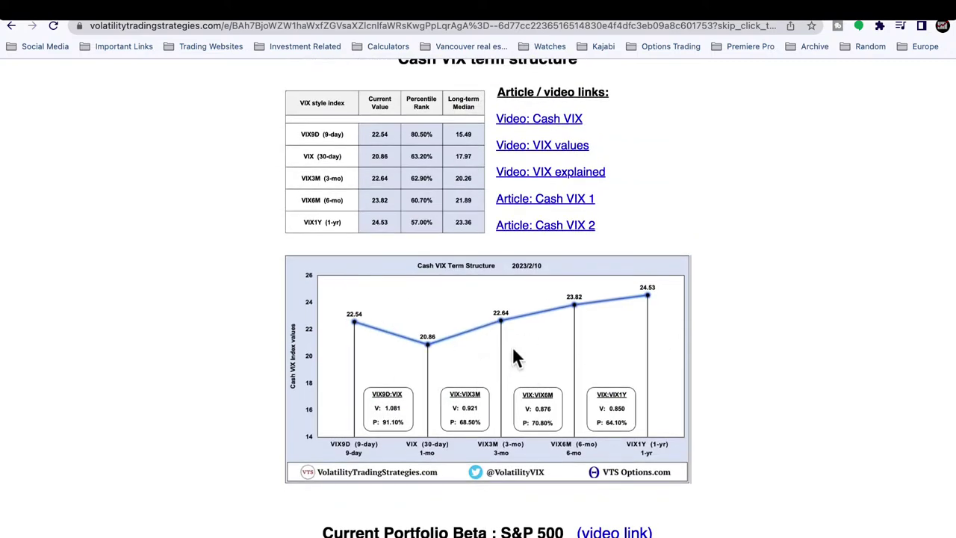
{"action": "scroll", "coordinate": [512, 351], "scroll_direction": "up", "scroll_amount": 2}
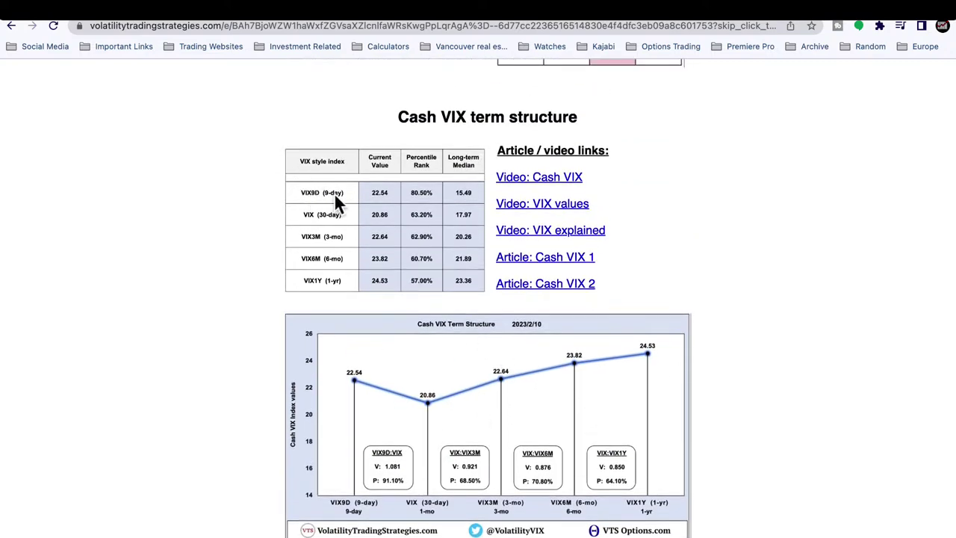